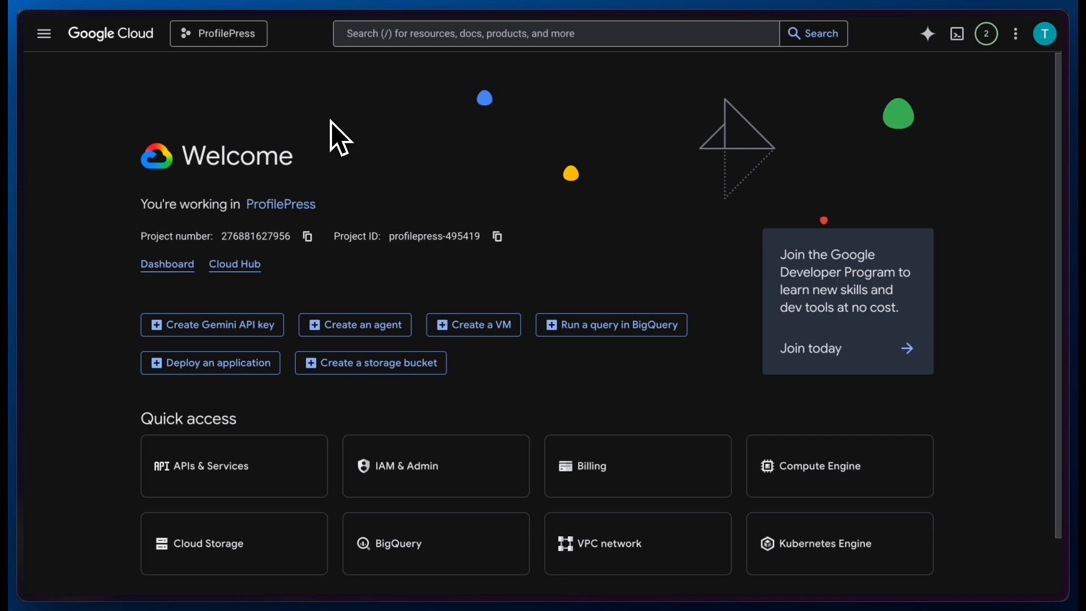
Select the ProfilePress project as the working project
left_click(252, 38)
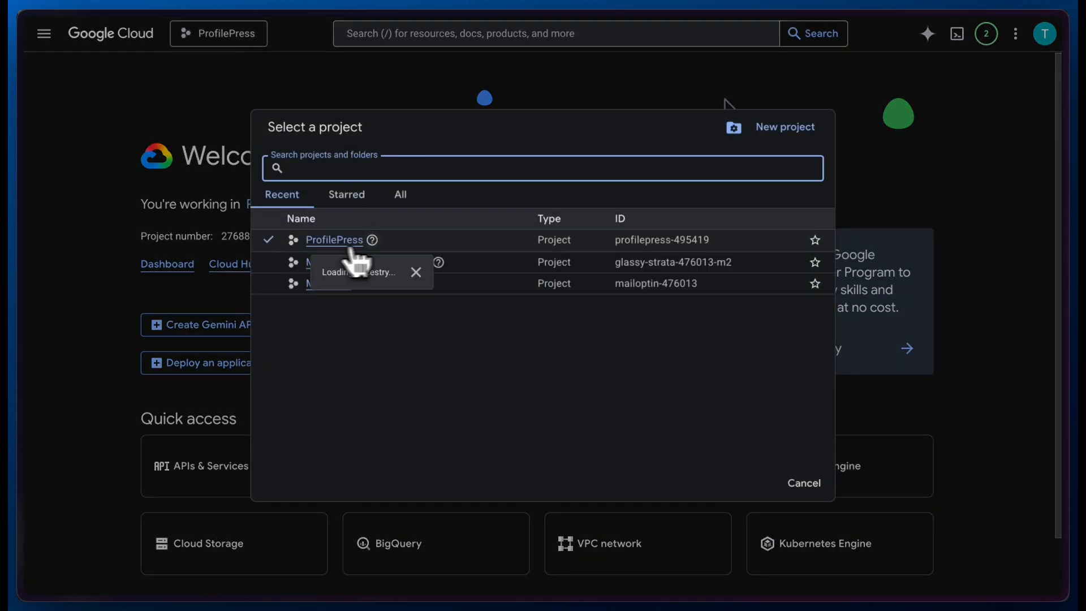
left_click(770, 134)
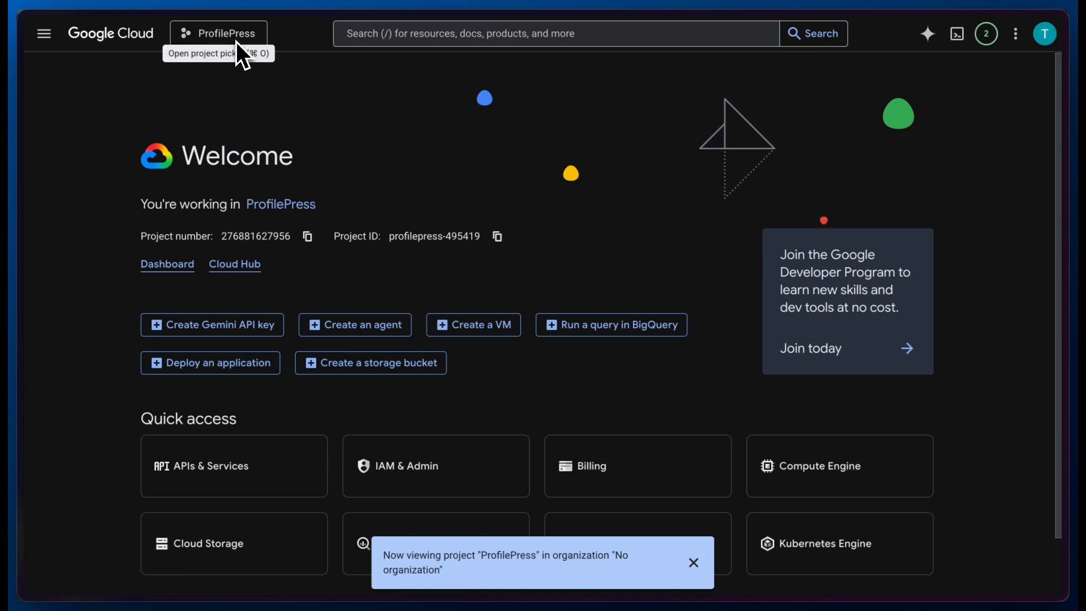
left_click(244, 48)
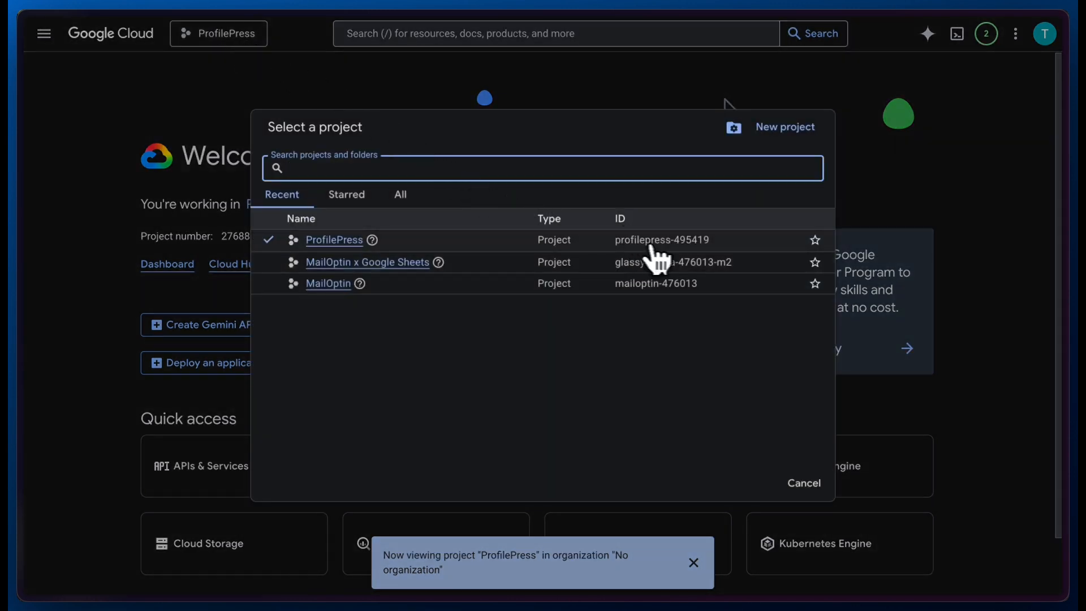
left_click(718, 246)
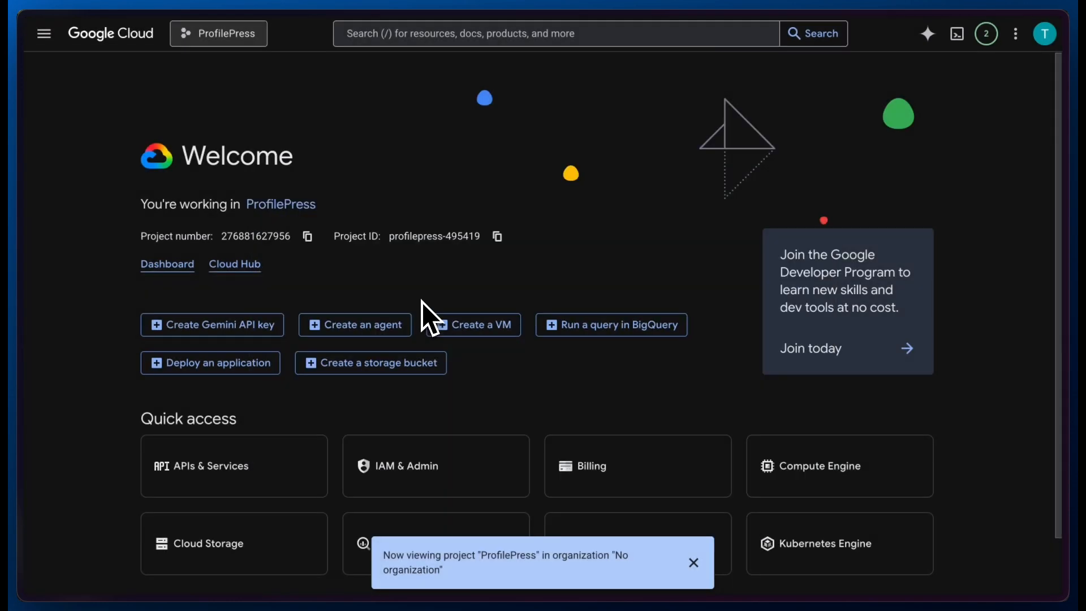
Search the console for "recapt", open the reCAPTCHA Enterprise product page and go to its dashboard
left_click(412, 34)
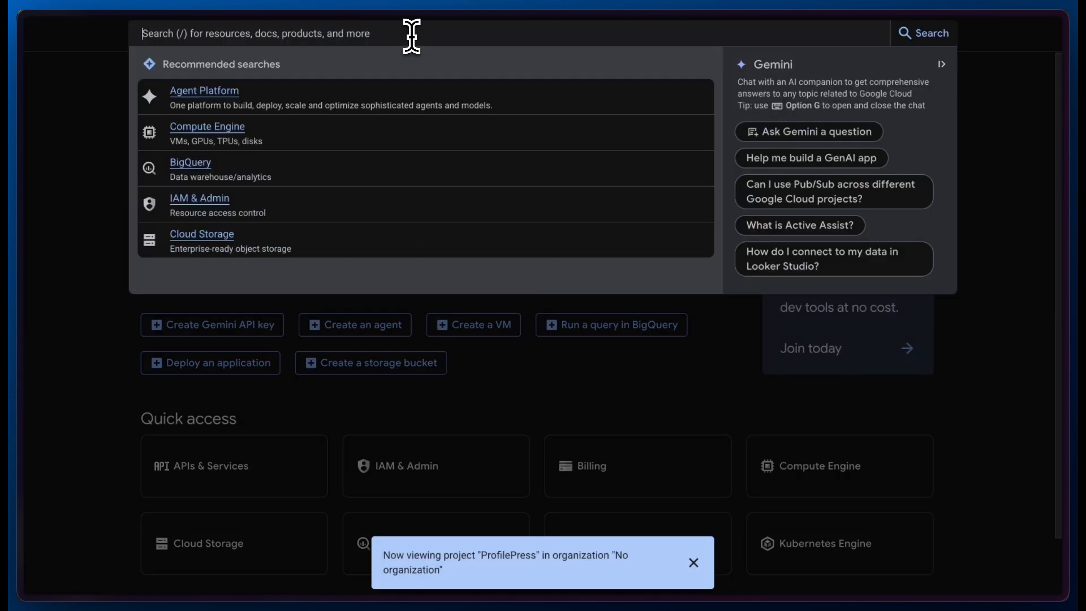
type("recapt")
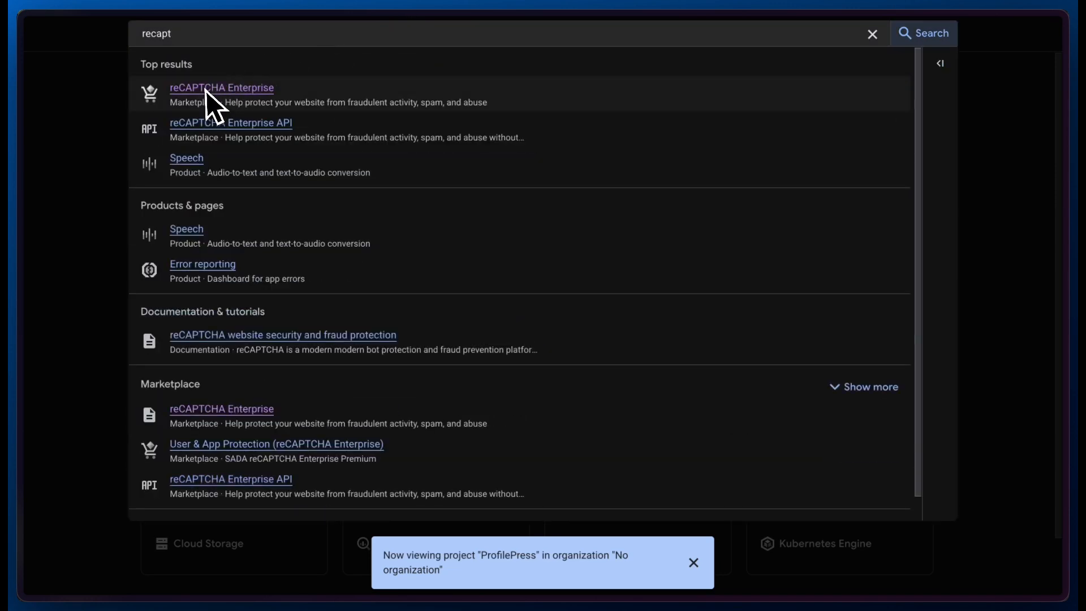
left_click(206, 89)
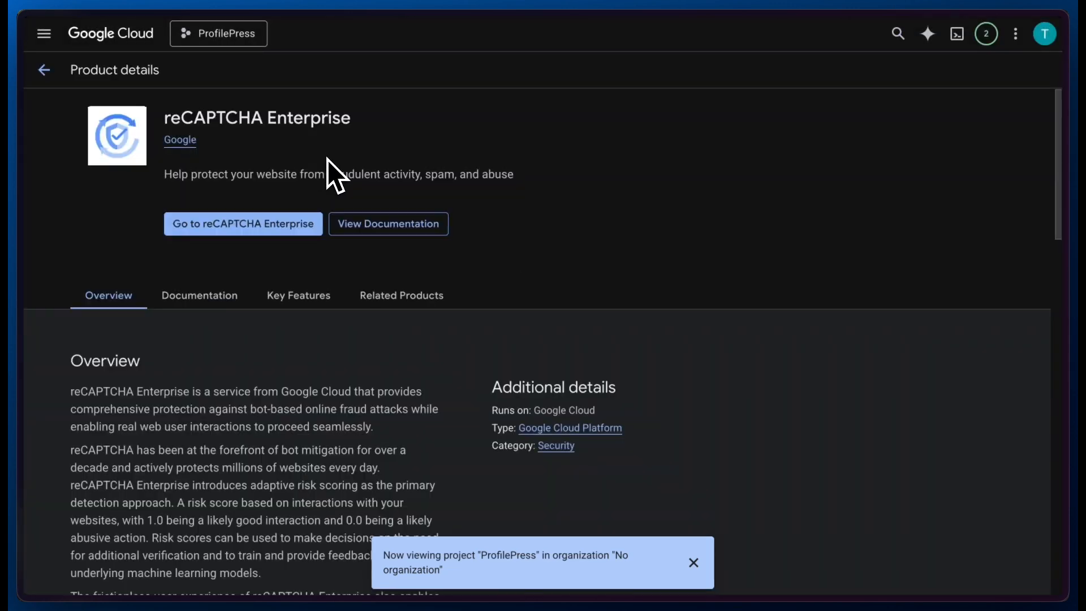
left_click(273, 232)
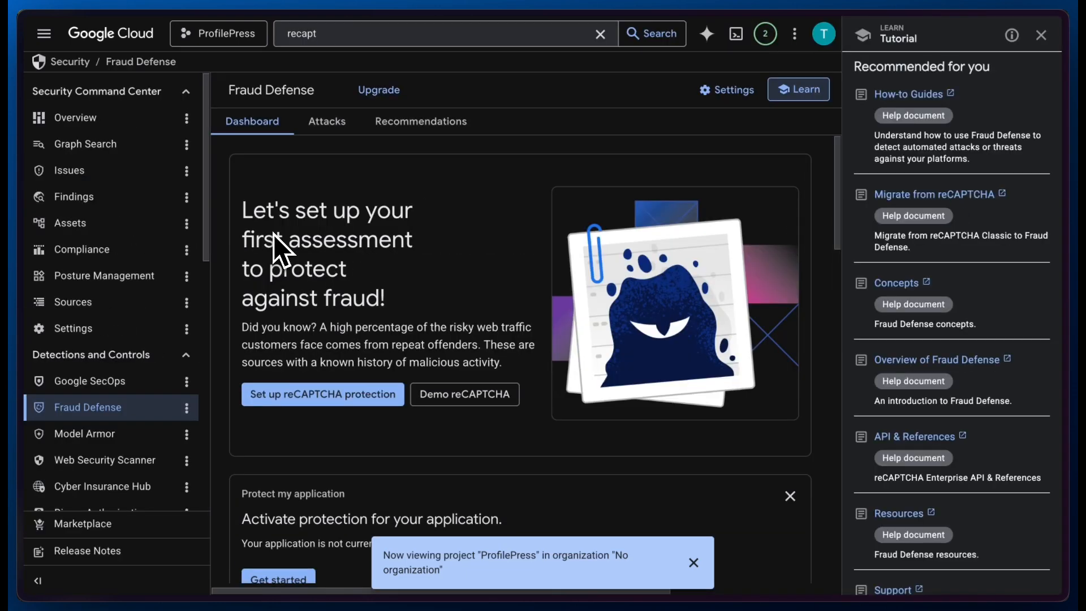
Start activating protection for the application, dismiss the satisfaction survey and set the new key's display name to ProfilePress
scroll(385, 289, "down", 5)
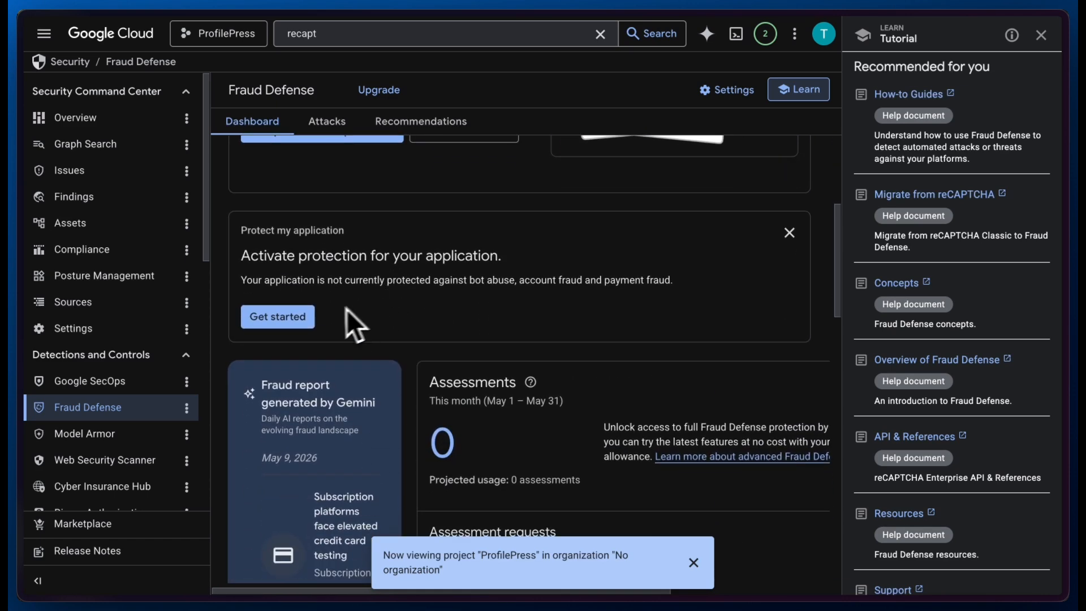
left_click(298, 318)
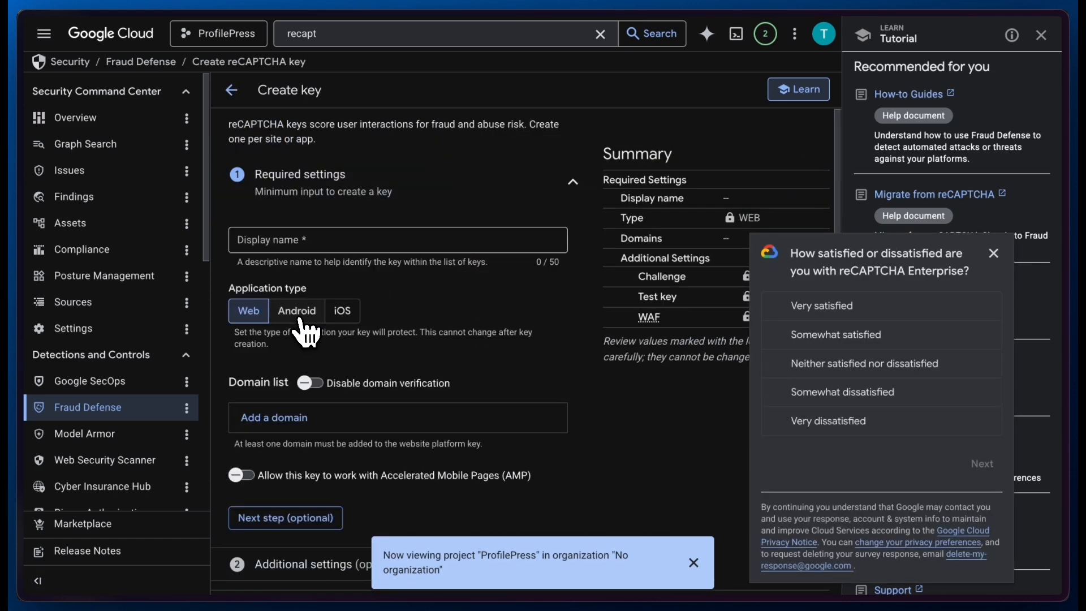
left_click(314, 247)
left_click(993, 253)
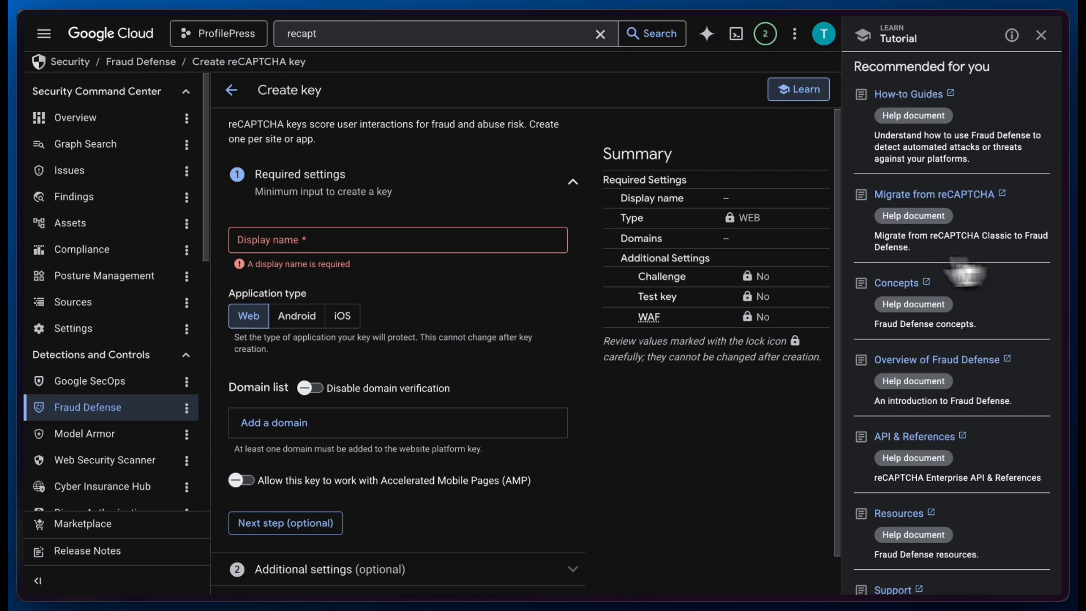
left_click(439, 237)
type("ProfilePress")
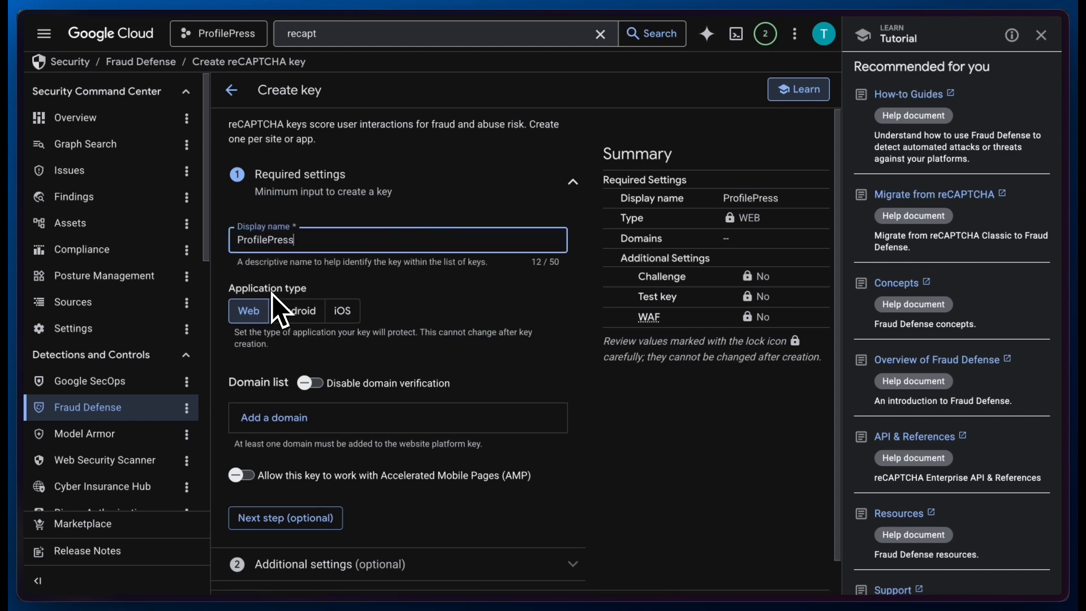
Add ppresstest.instawp.xyz to the web key's domain list
scroll(325, 340, "down", 1)
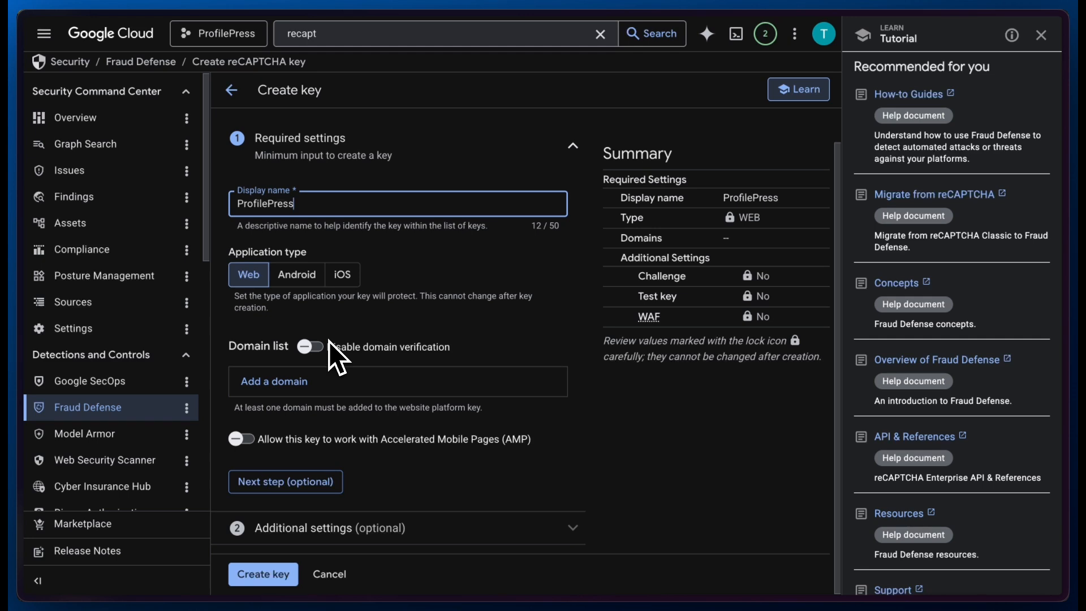
left_click(297, 388)
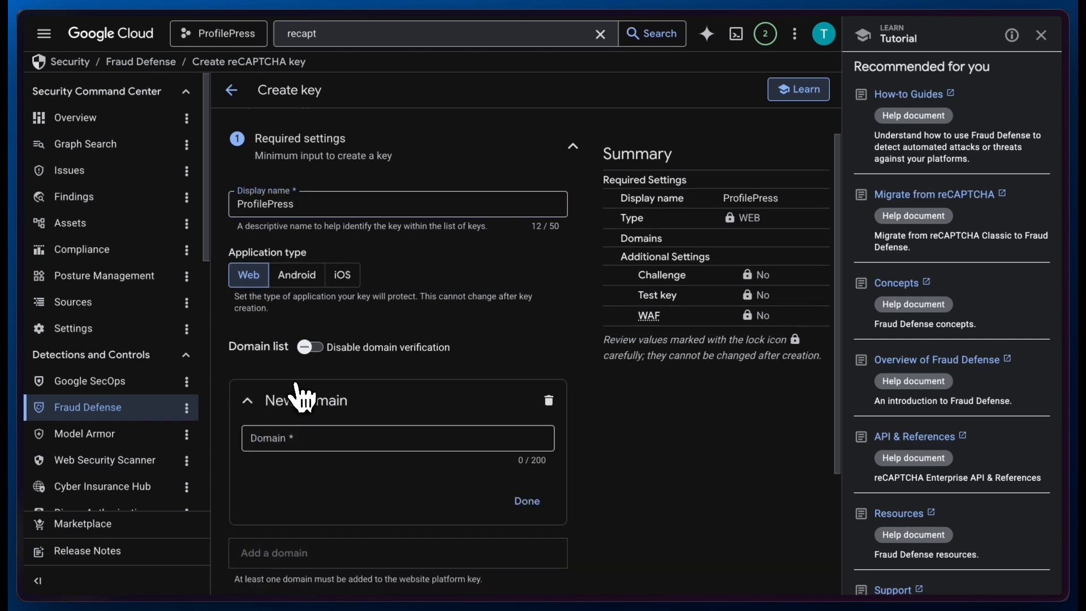
type("ppresstest.instawp.xyz")
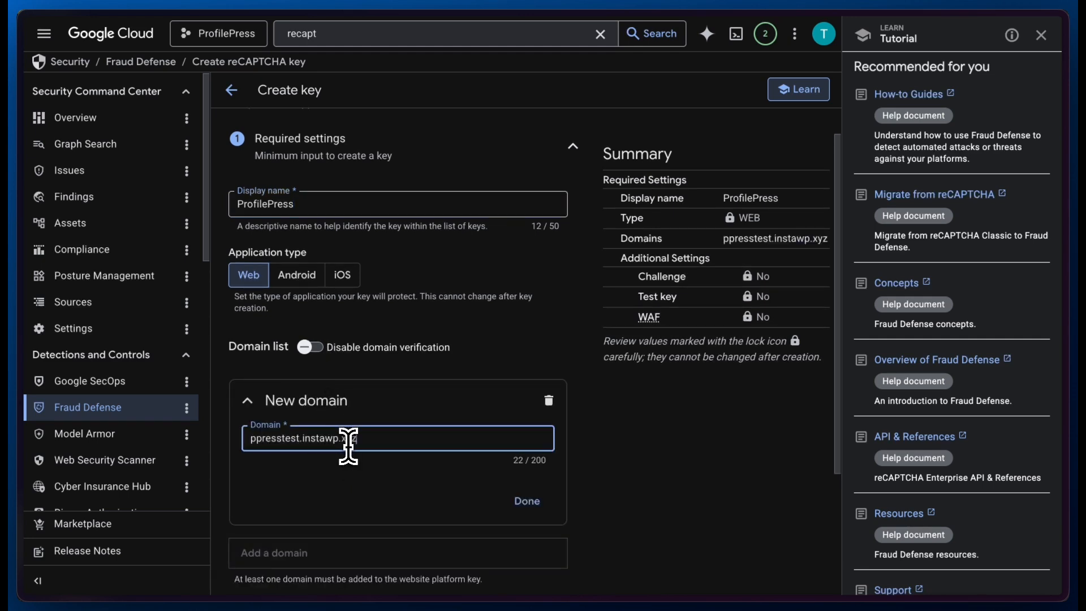
left_click(527, 501)
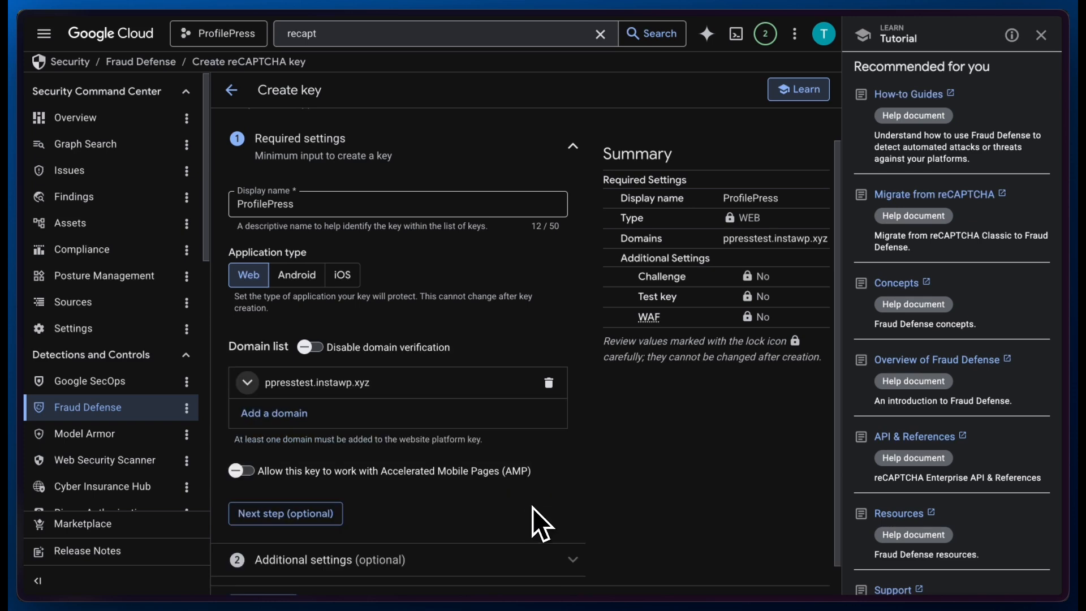
Enable challenges in the key's additional settings, keeping the checkbox challenge at Balanced difficulty, and dismiss the billing notice
scroll(405, 446, "down", 1)
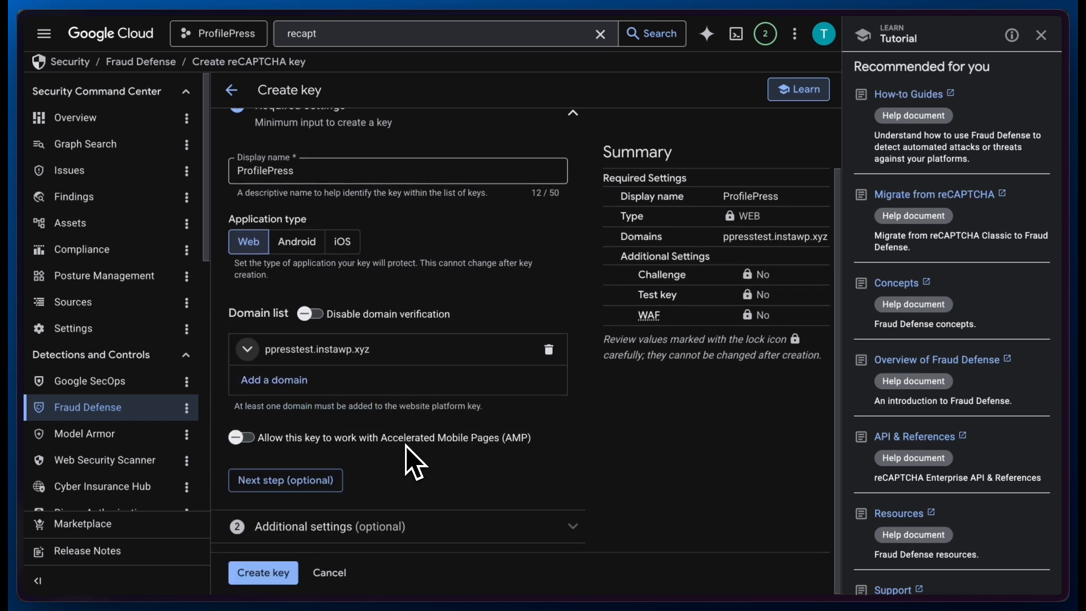
left_click(310, 484)
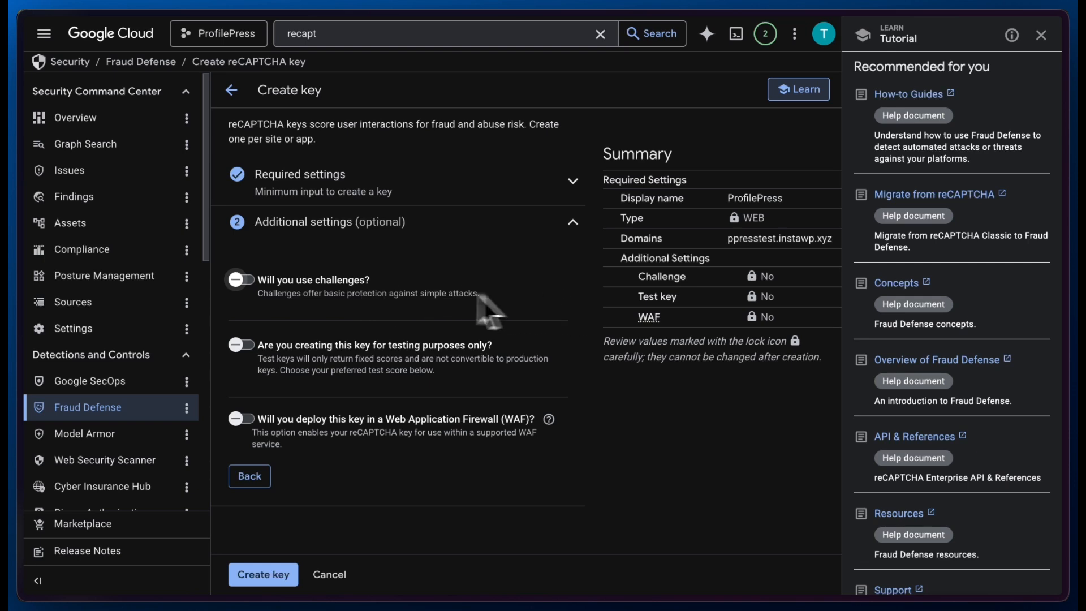
left_click(244, 279)
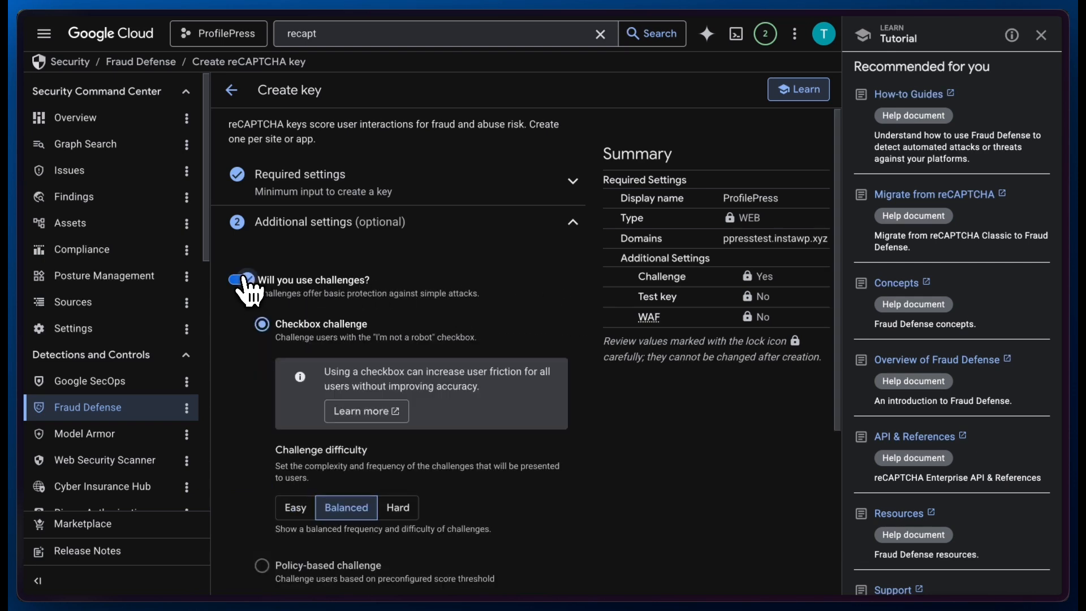
scroll(319, 324, "down", 2)
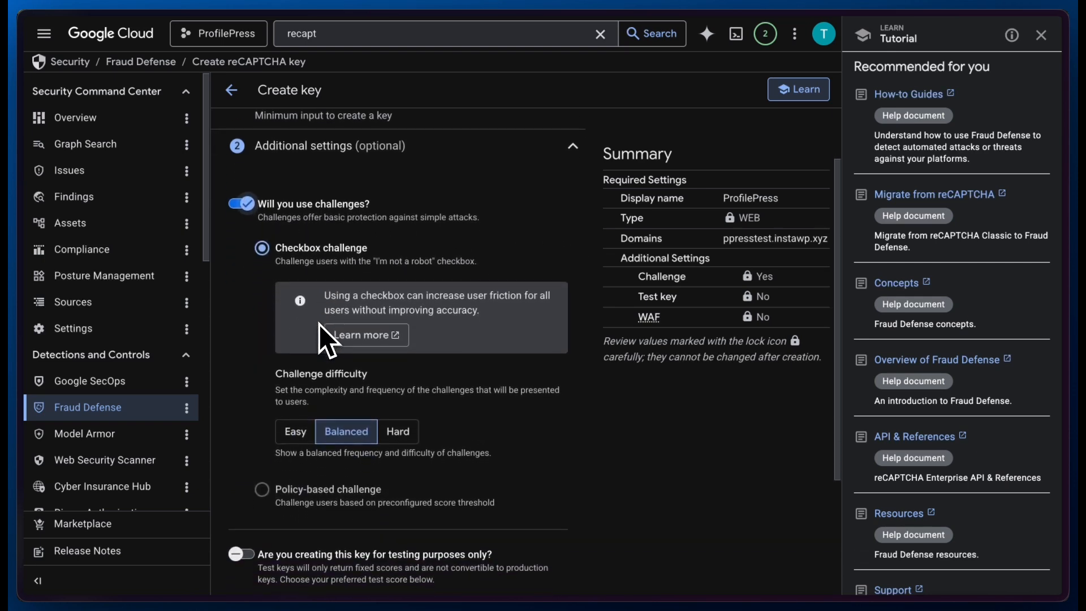
scroll(327, 341, "down", 1)
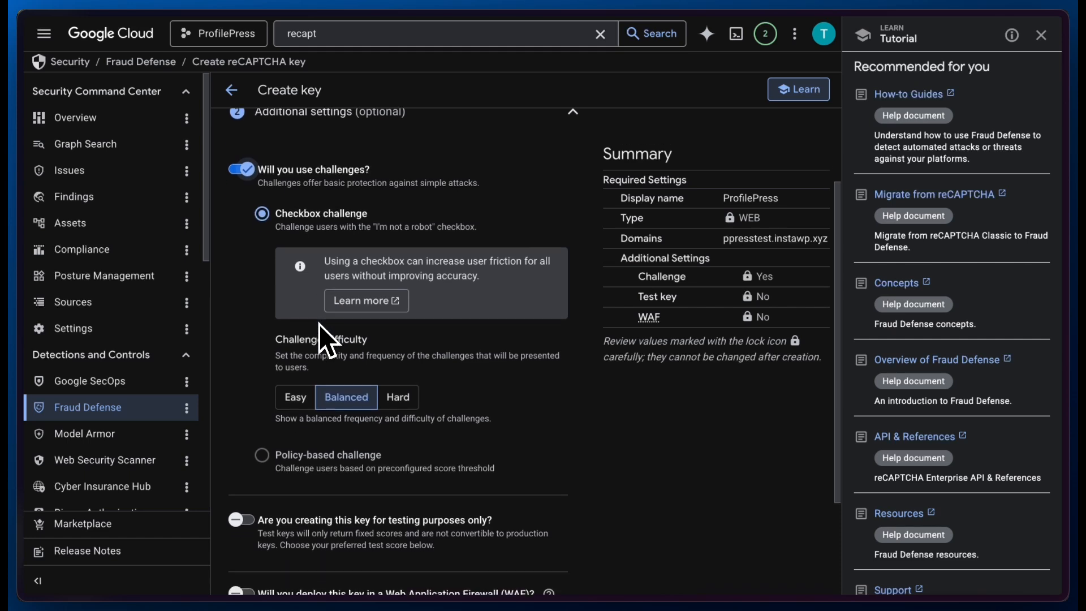
scroll(337, 351, "down", 1)
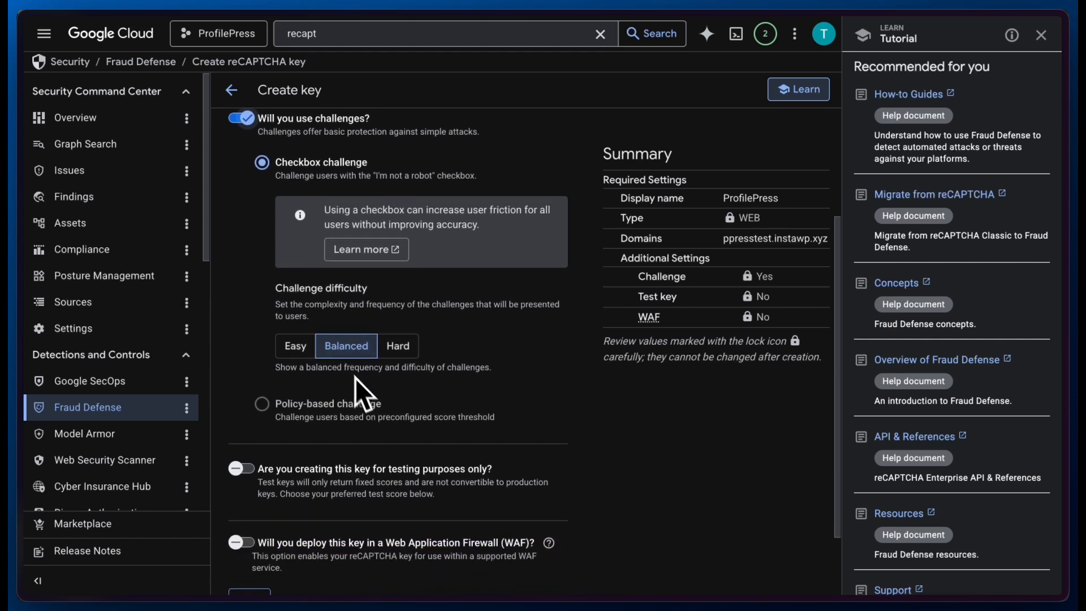
mouse_move(372, 399)
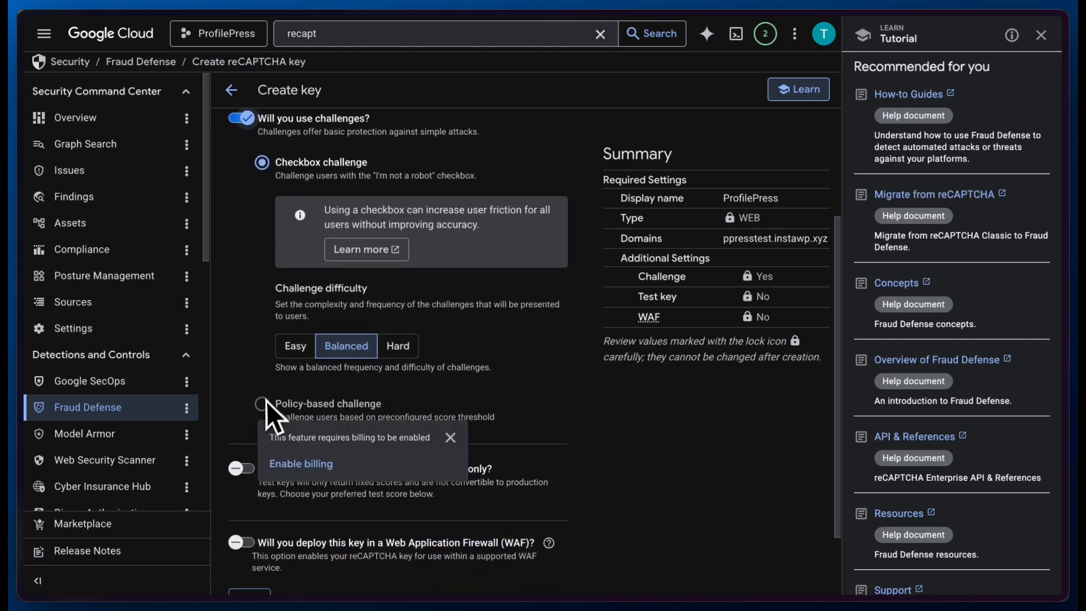
left_click(451, 439)
left_click(450, 437)
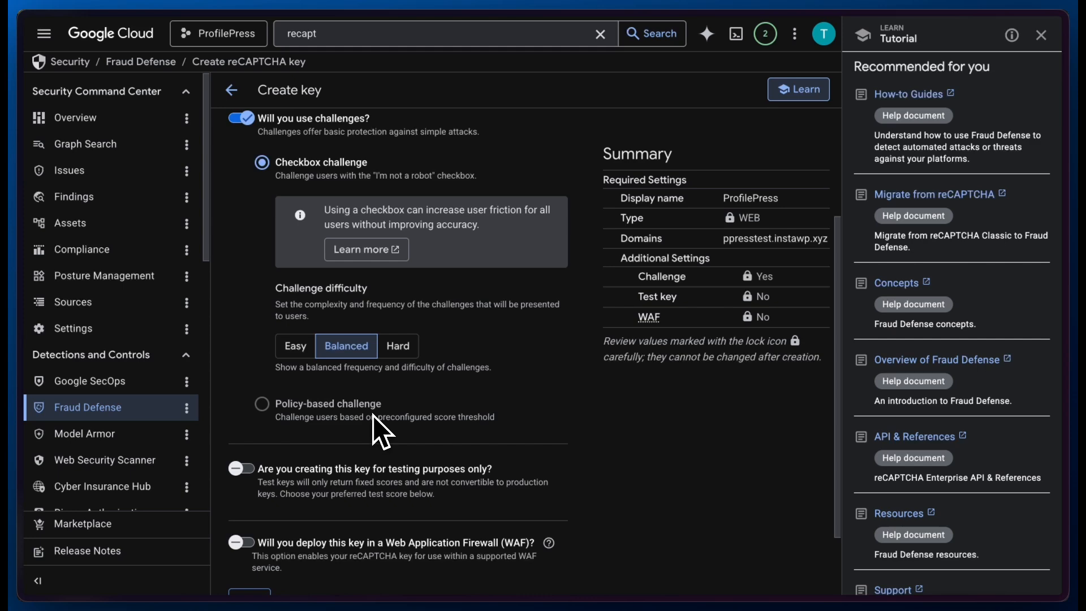
Create the reCAPTCHA key with these settings and copy its key ID
scroll(372, 416, "down", 5)
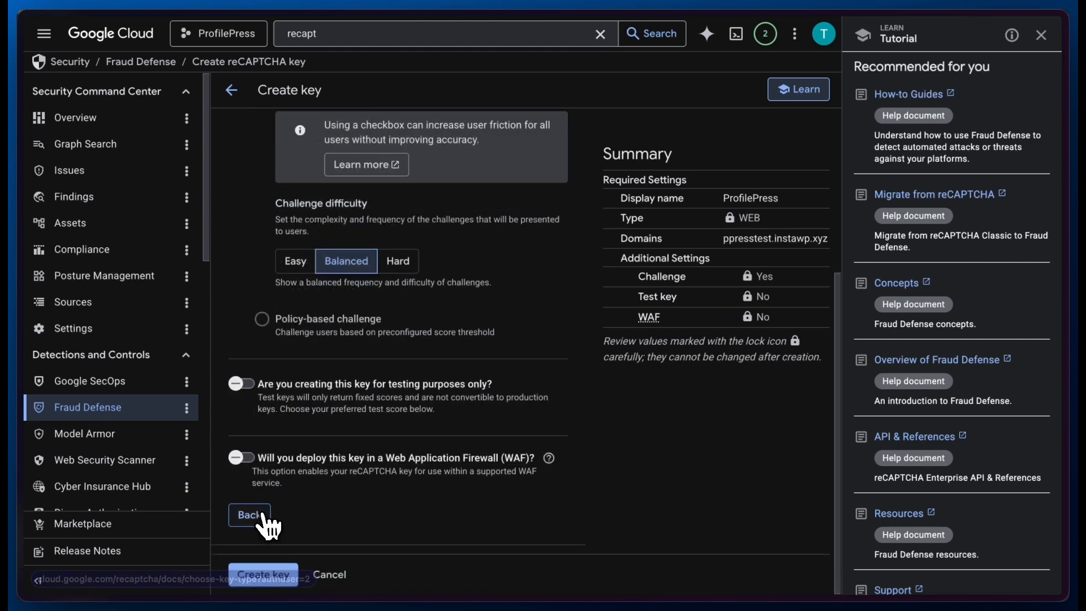
left_click(263, 587)
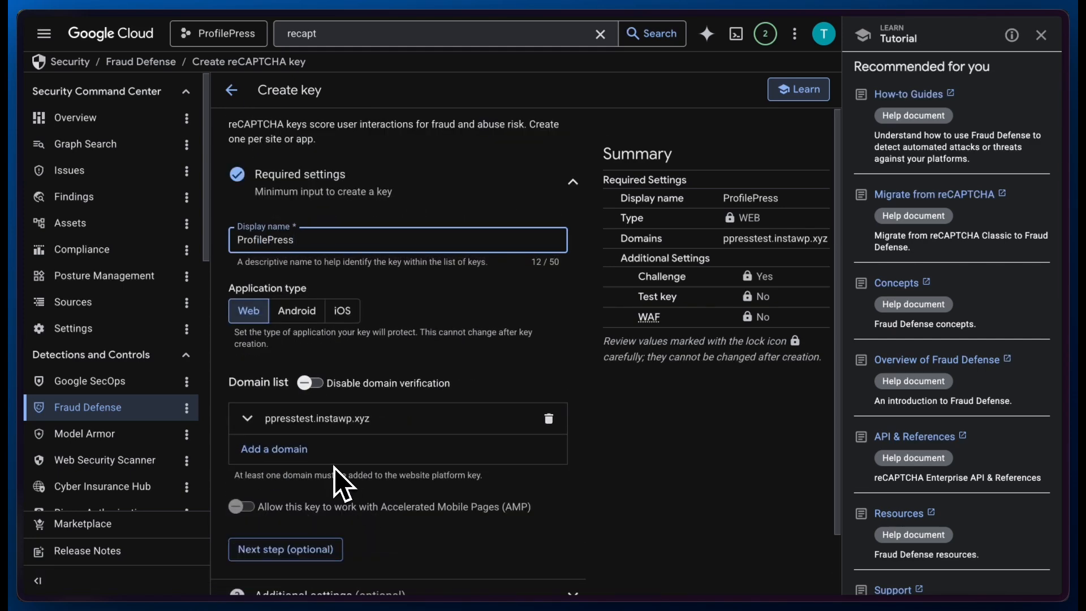
scroll(334, 467, "down", 2)
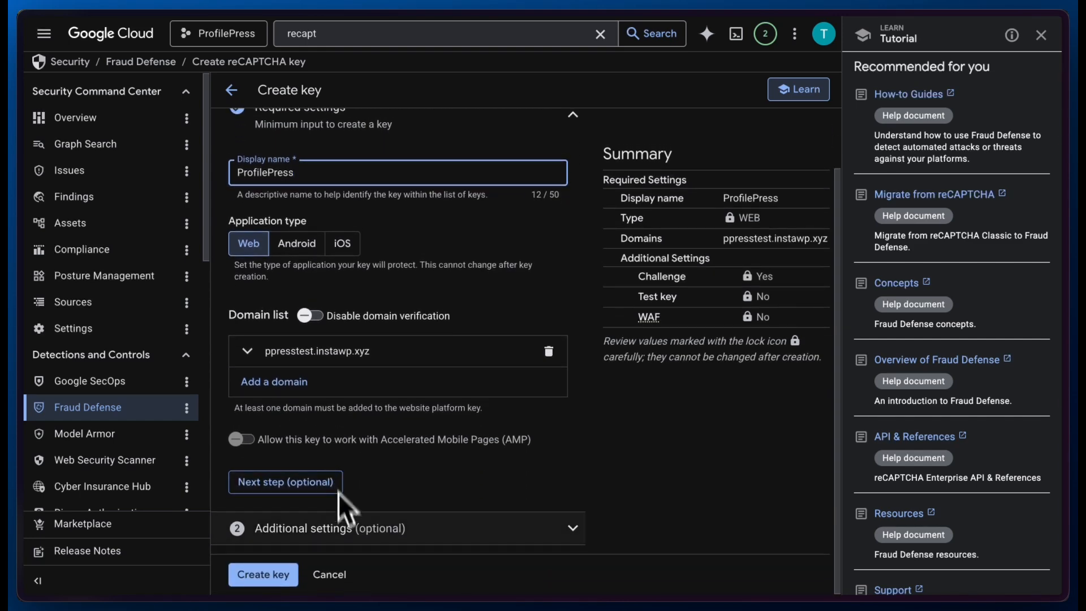
left_click(271, 580)
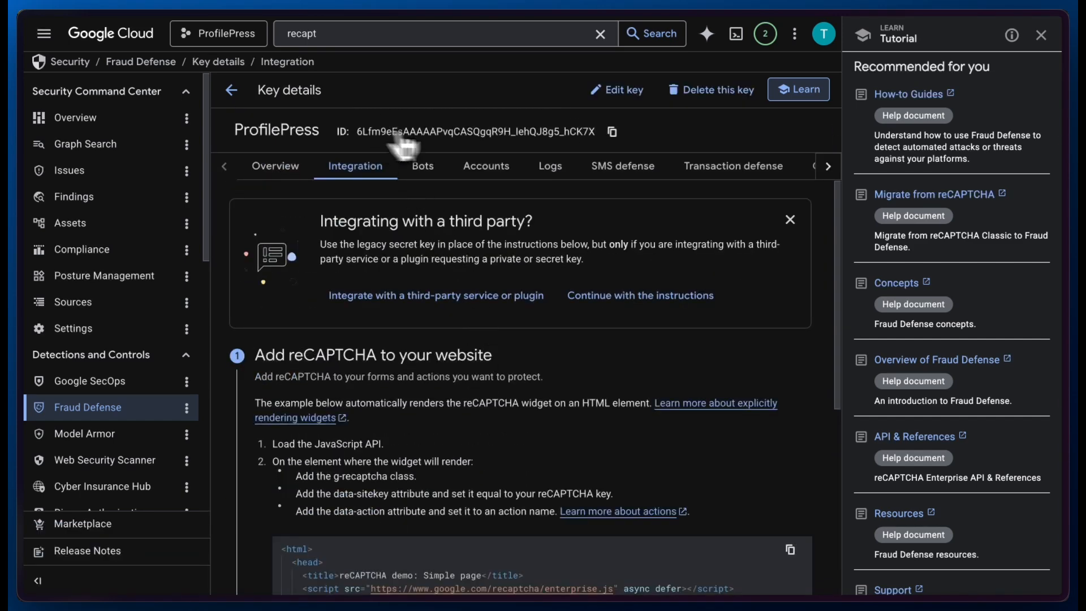
left_click(613, 133)
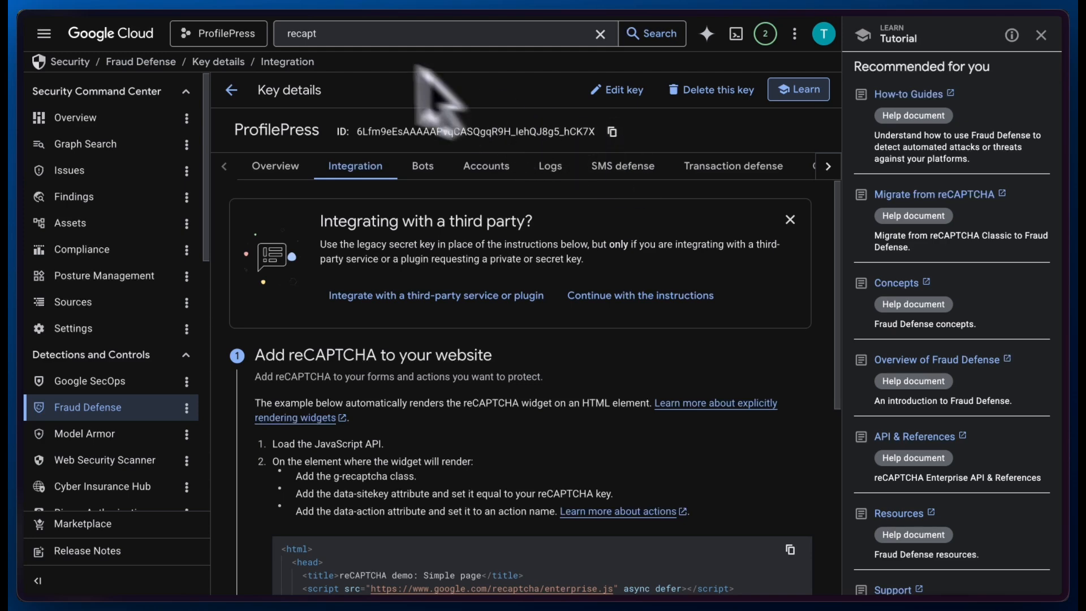
Search the console for "credentials" and open the Credentials page of APIs & Services
left_click(322, 34)
type("credentials")
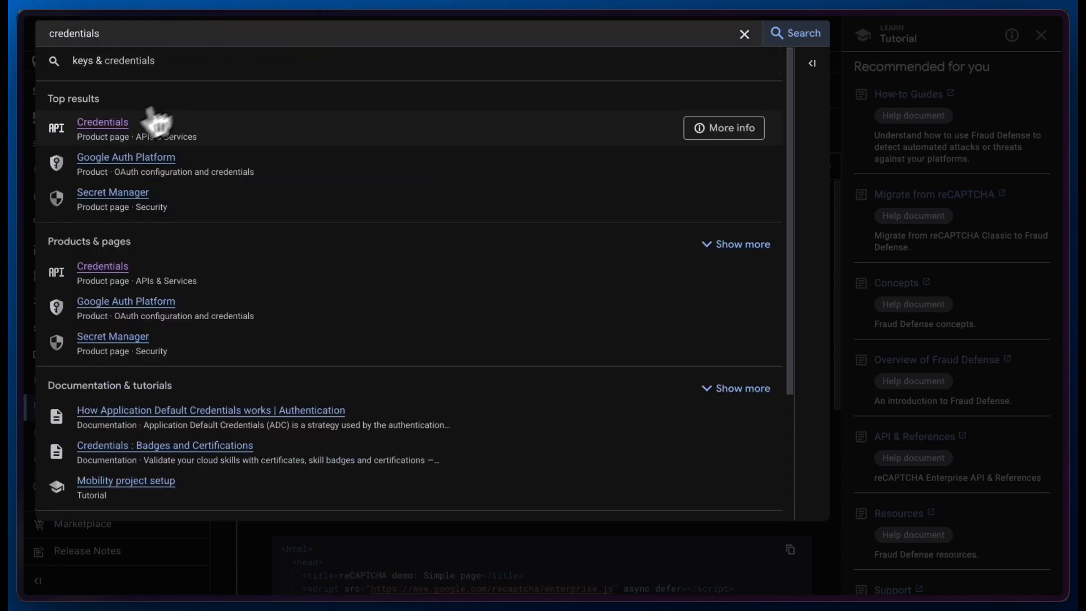
left_click(111, 126)
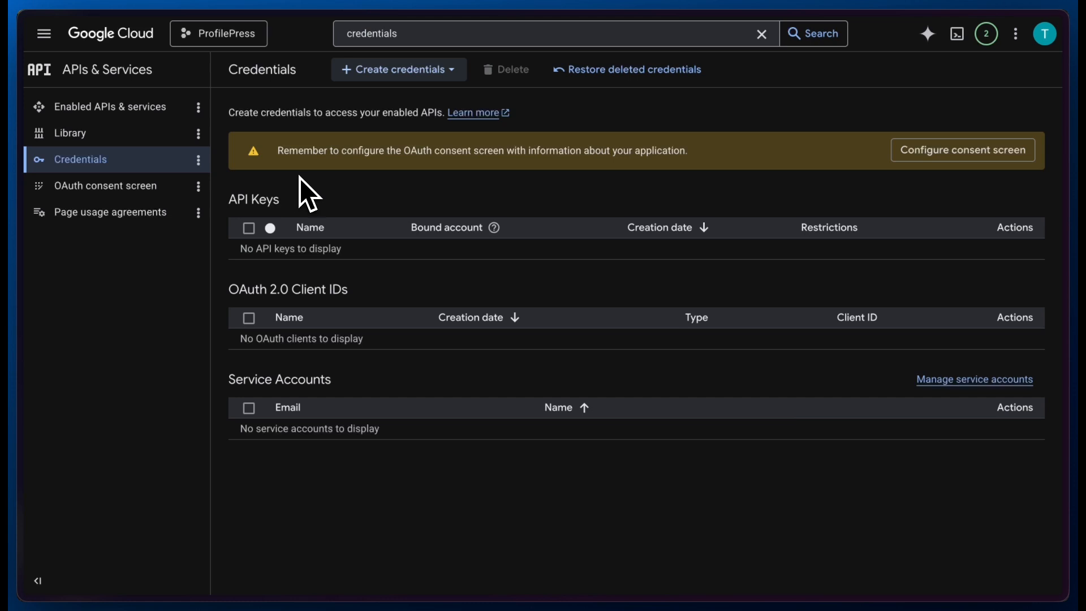
Start creating an API key credential and name it "ProfilePress reCAPTCHA"
left_click(396, 72)
left_click(375, 107)
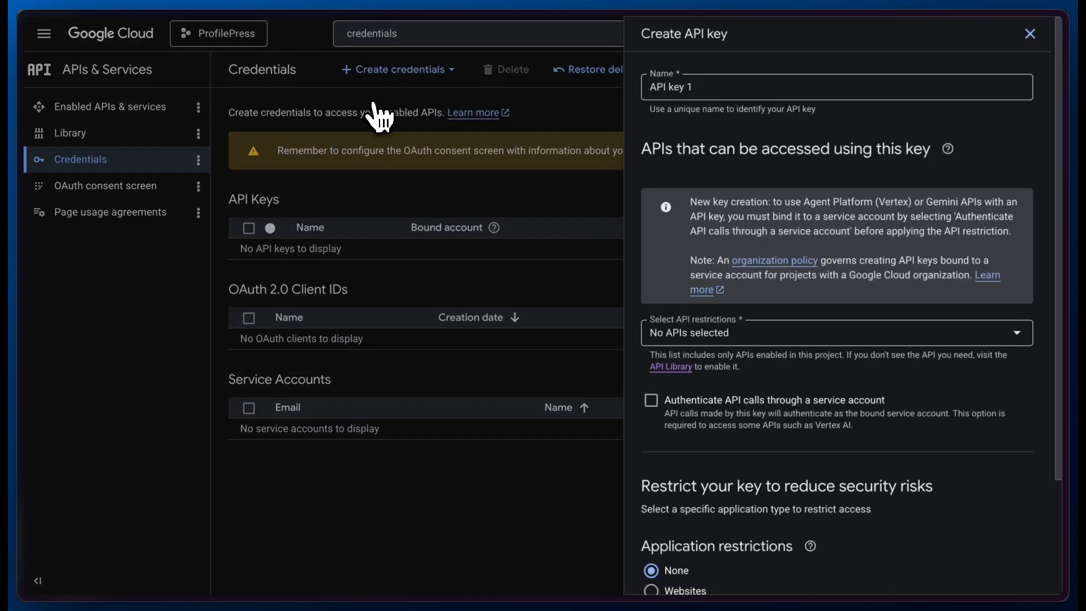
triple_click(673, 86)
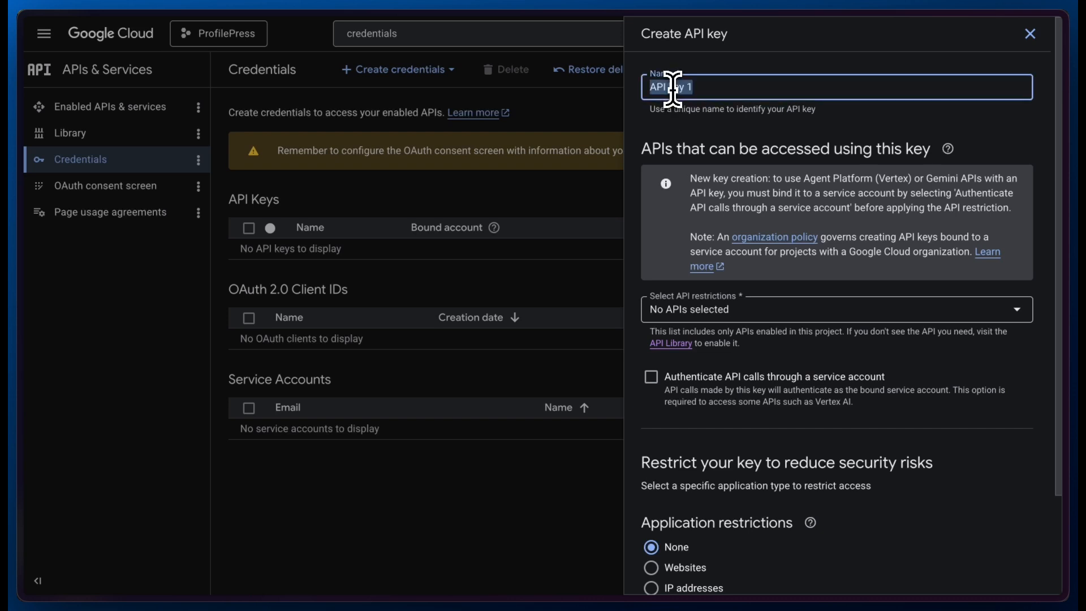
type("ProfilePress reCAPTCHA")
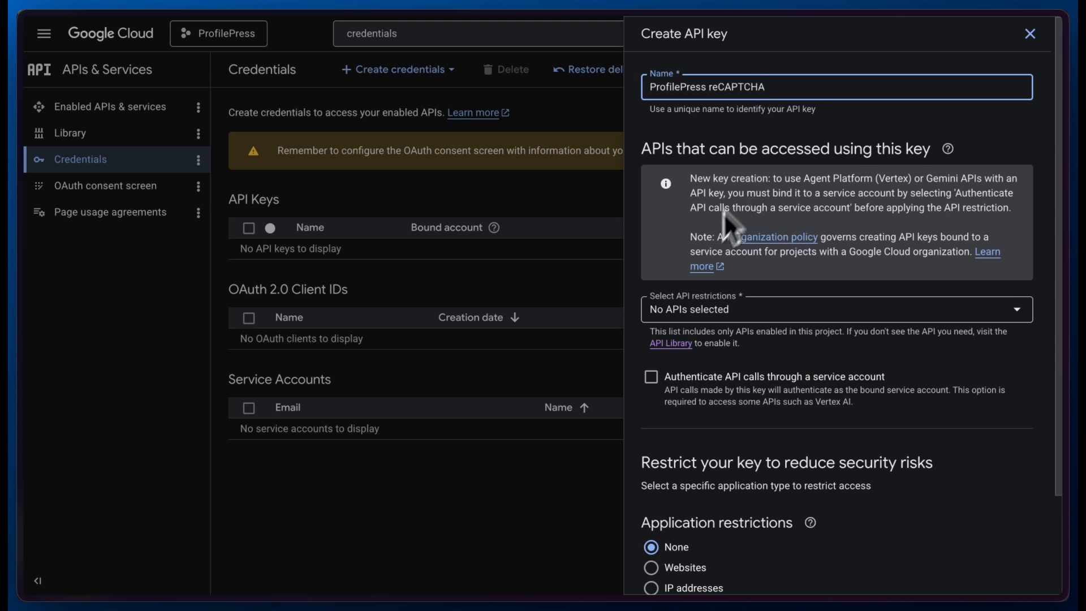
Restrict the new API key to the reCAPTCHA Enterprise API
left_click(718, 309)
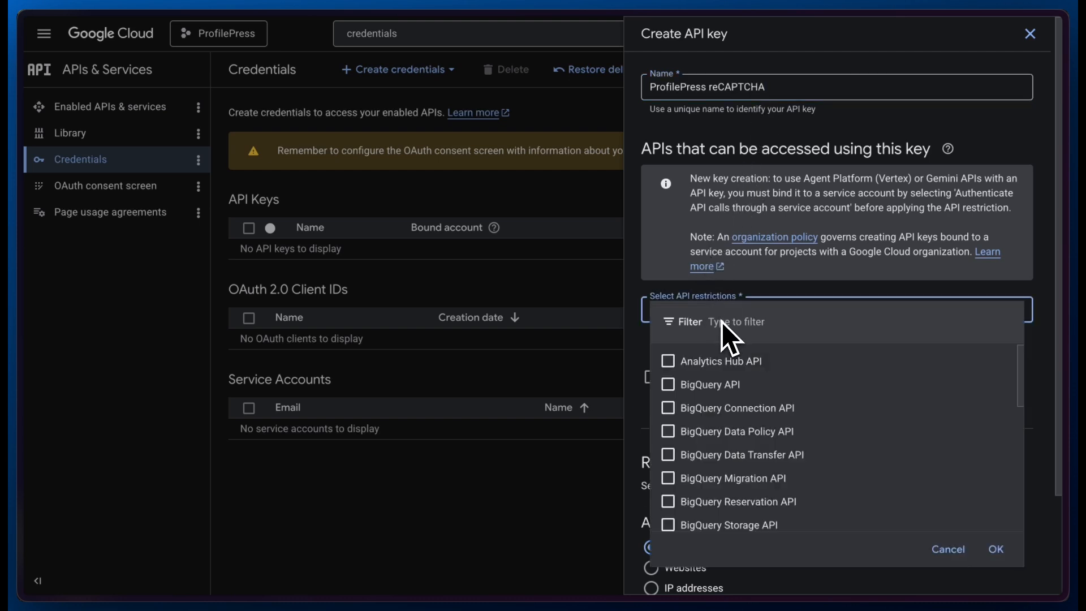
left_click(721, 322)
type("rec")
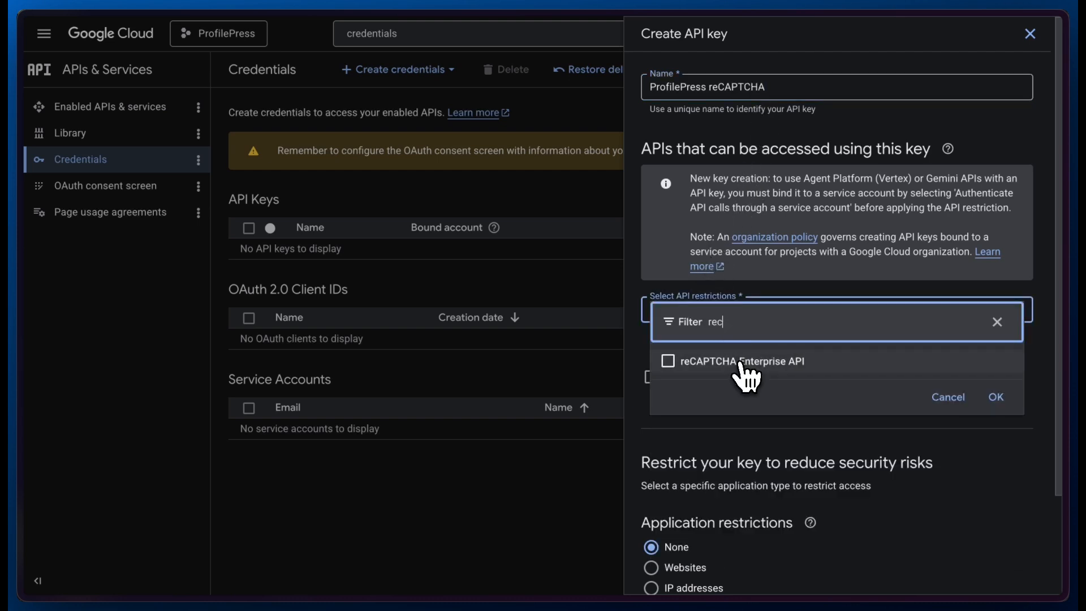
left_click(741, 362)
left_click(995, 398)
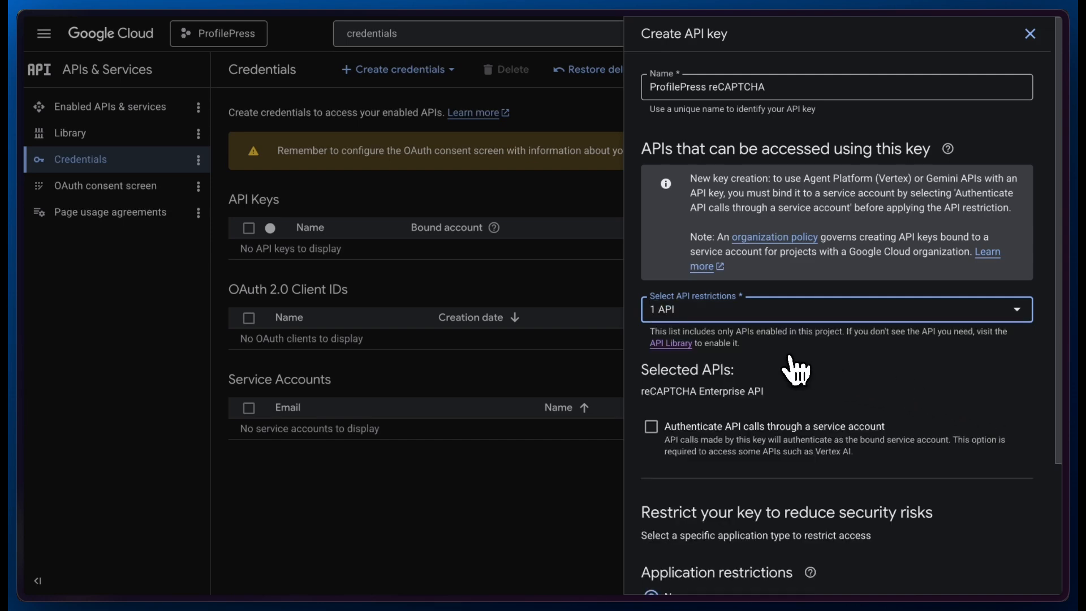
Create the API key with application restrictions left at None, and close the panel showing the new key
scroll(716, 460, "down", 2)
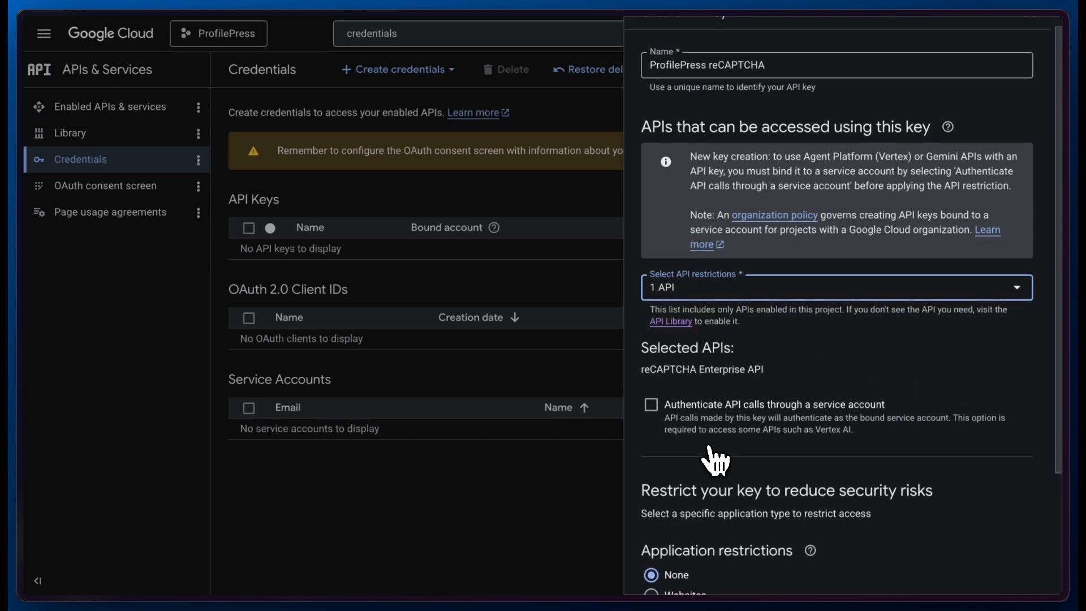
scroll(716, 459, "down", 2)
scroll(716, 459, "down", 2)
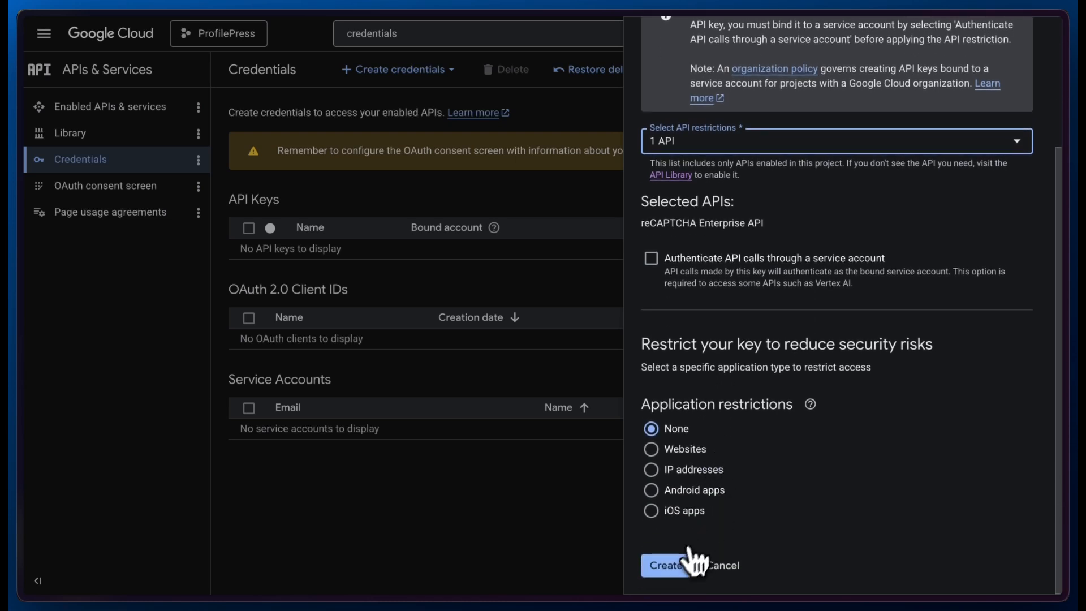
left_click(667, 566)
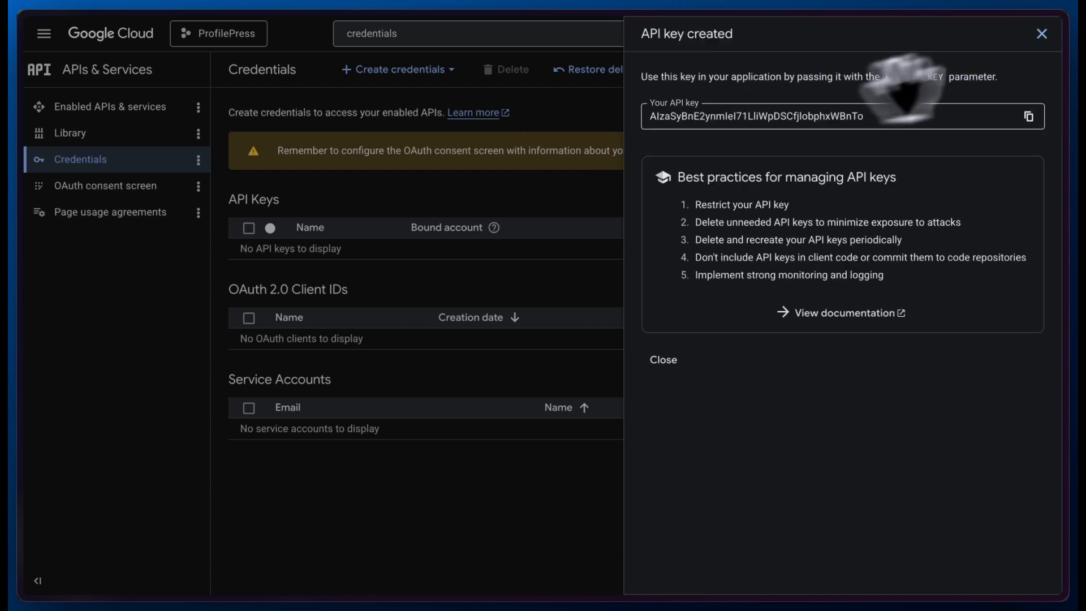
left_click(1041, 33)
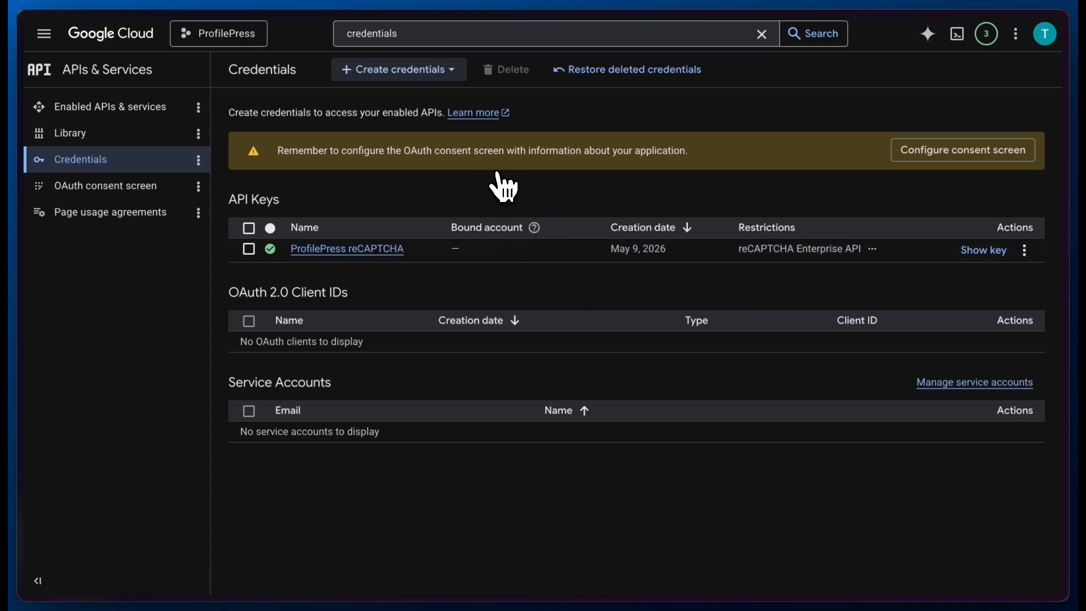
Open the Google reCAPTCHA site registration page and label the new site "ppresstest.instawp.xyz"
mouse_move(158, 242)
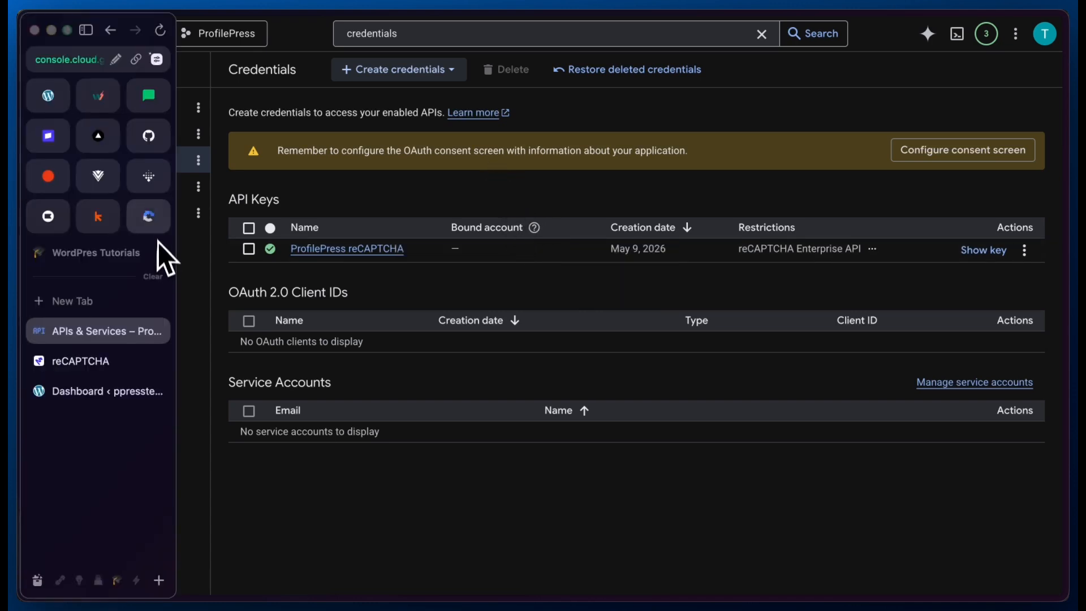
left_click(154, 223)
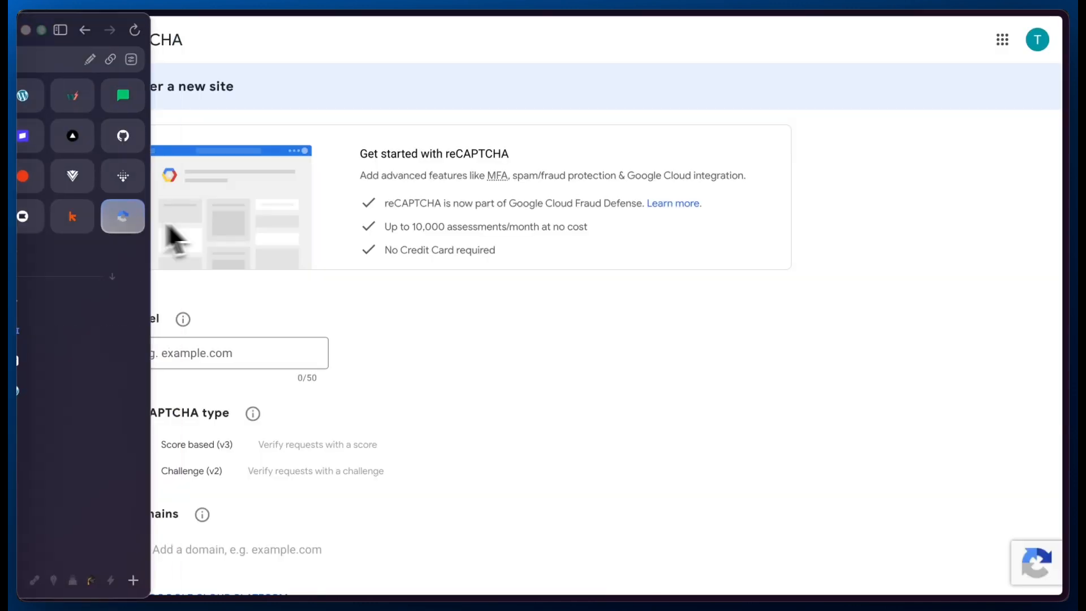
left_click(201, 362)
type("ppresstest.instawp.xyz")
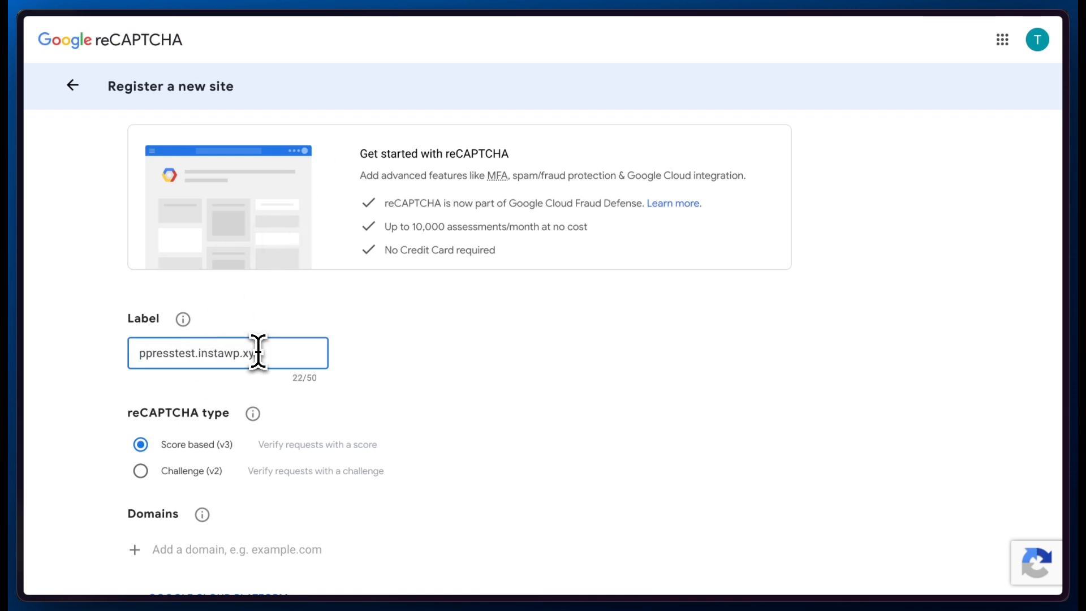
Add the domain ppresstest.instawp.xyz and submit the registration as Score based (v3) in the ProfilePress project
scroll(260, 365, "down", 1)
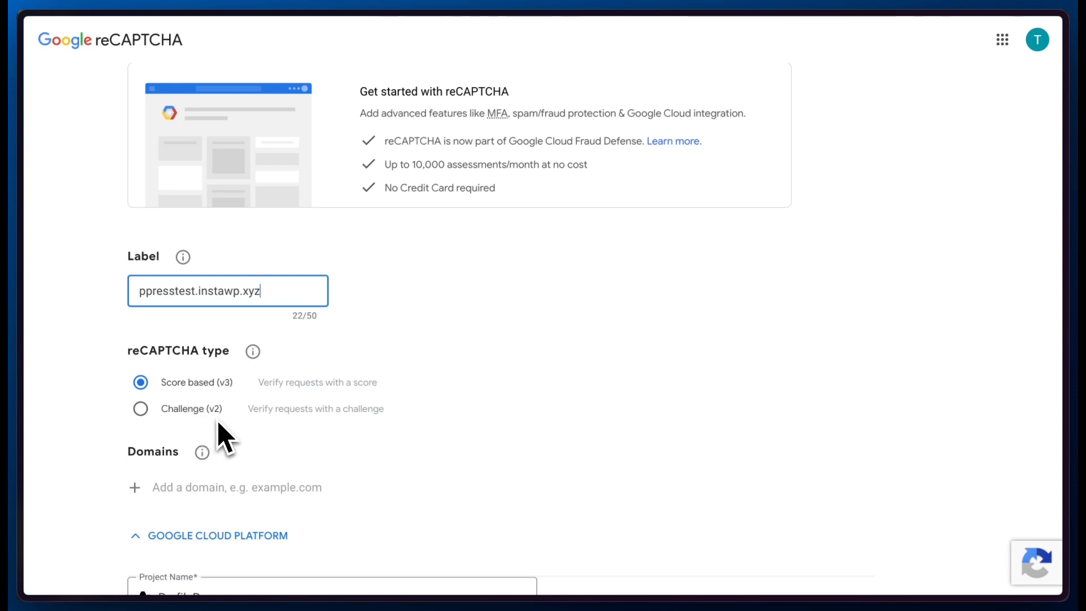
scroll(226, 438, "down", 1)
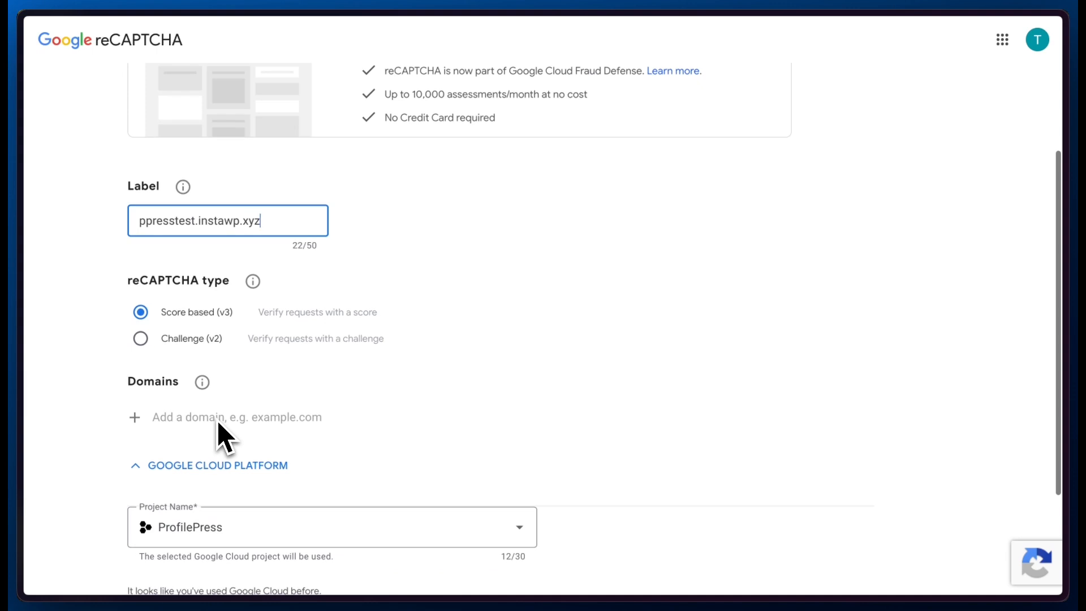
left_click(230, 417)
type("ppresstest.instawp.xyz")
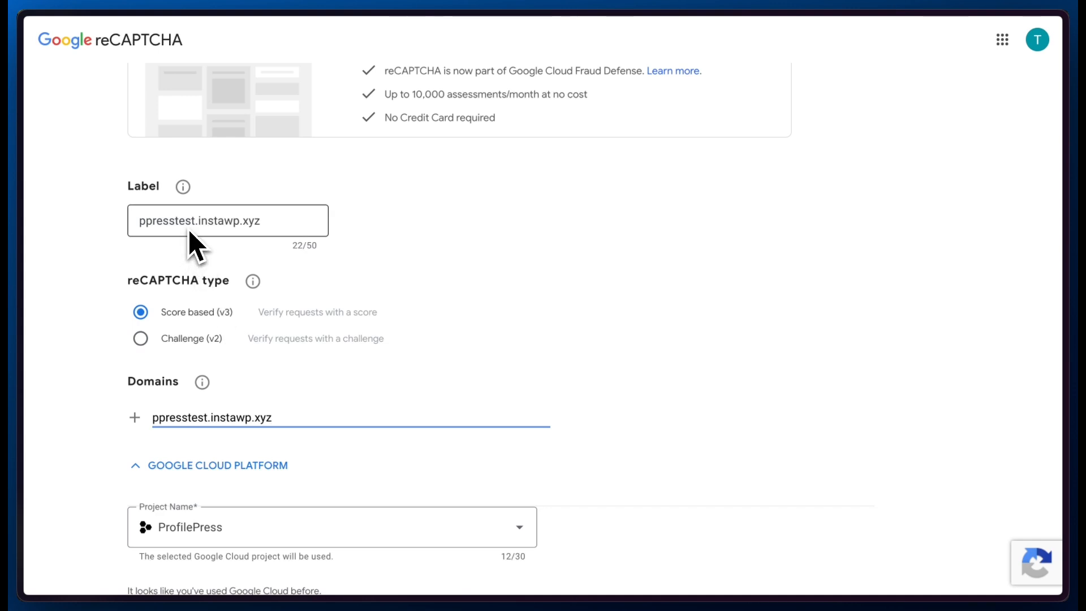
scroll(298, 451, "down", 1)
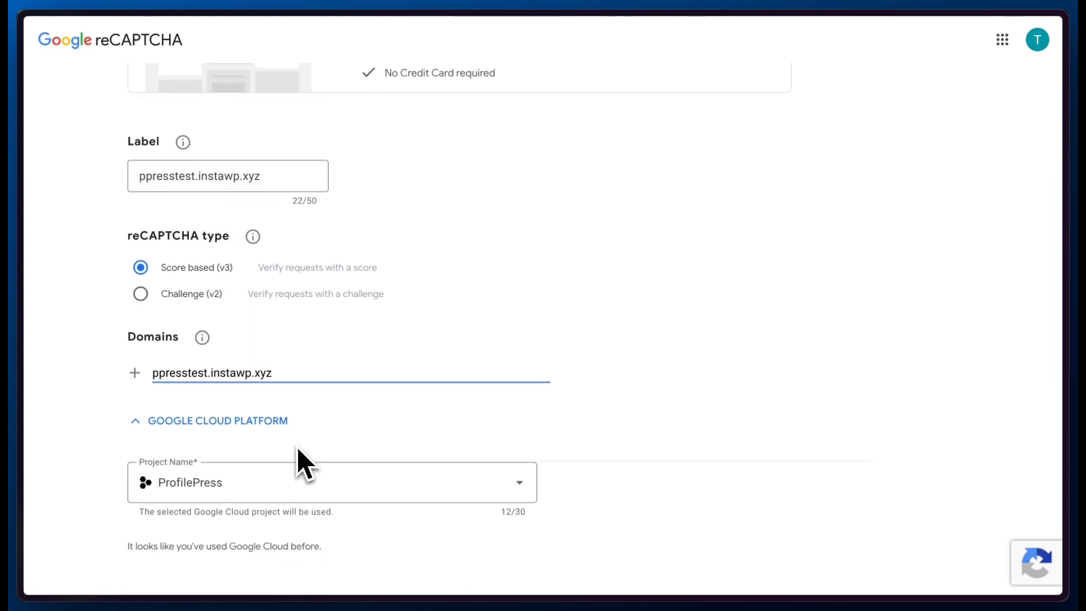
scroll(305, 464, "down", 2)
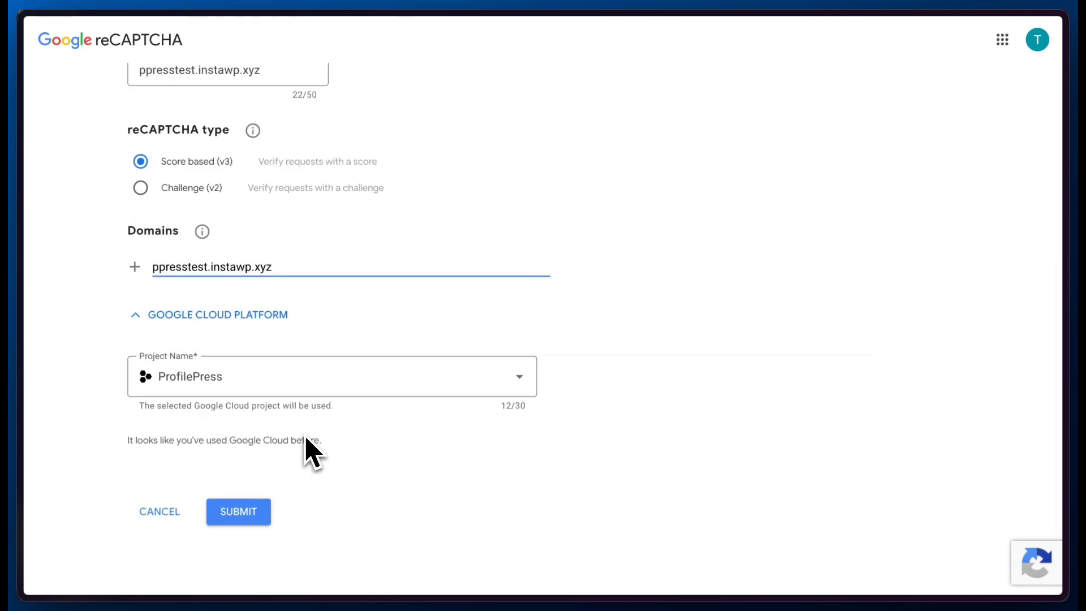
left_click(242, 513)
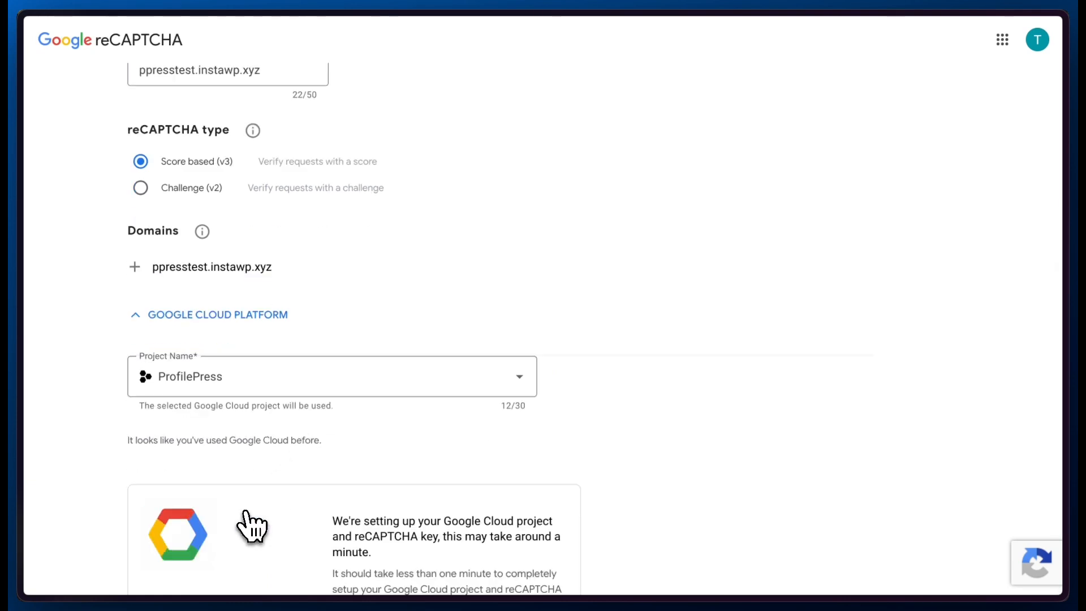
scroll(326, 503, "down", 4)
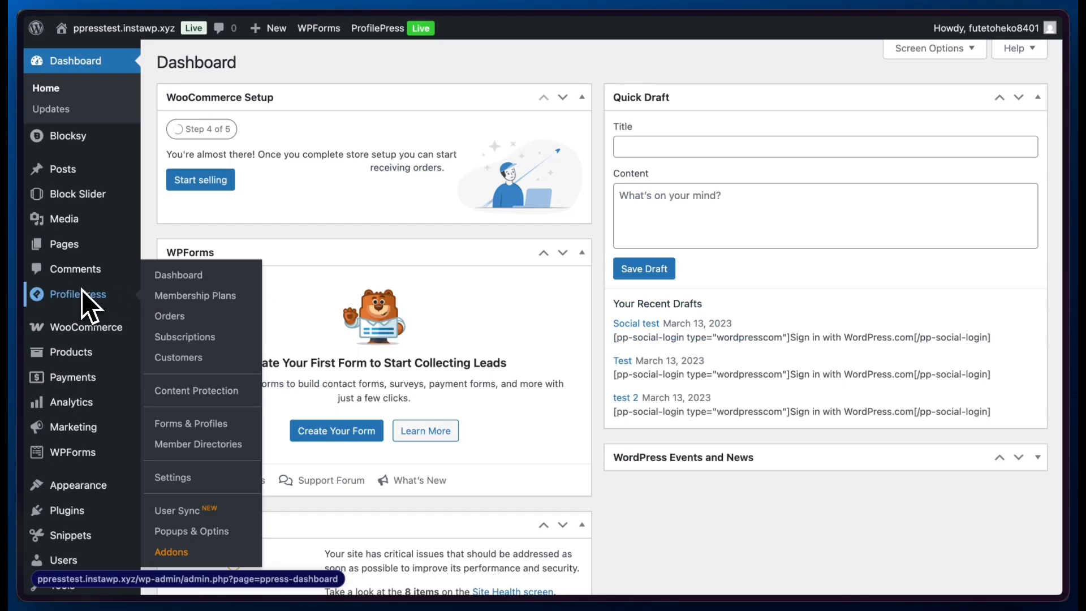
Open the ProfilePress Addons page in WordPress and activate the Google reCAPTCHA addon
left_click(179, 553)
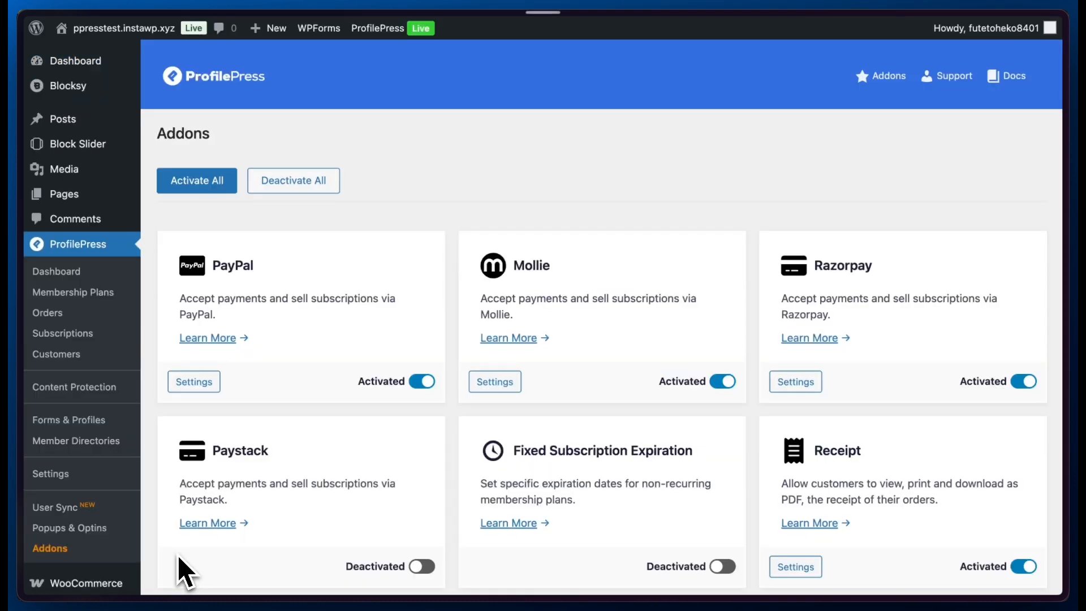
scroll(328, 461, "down", 5)
scroll(333, 470, "down", 3)
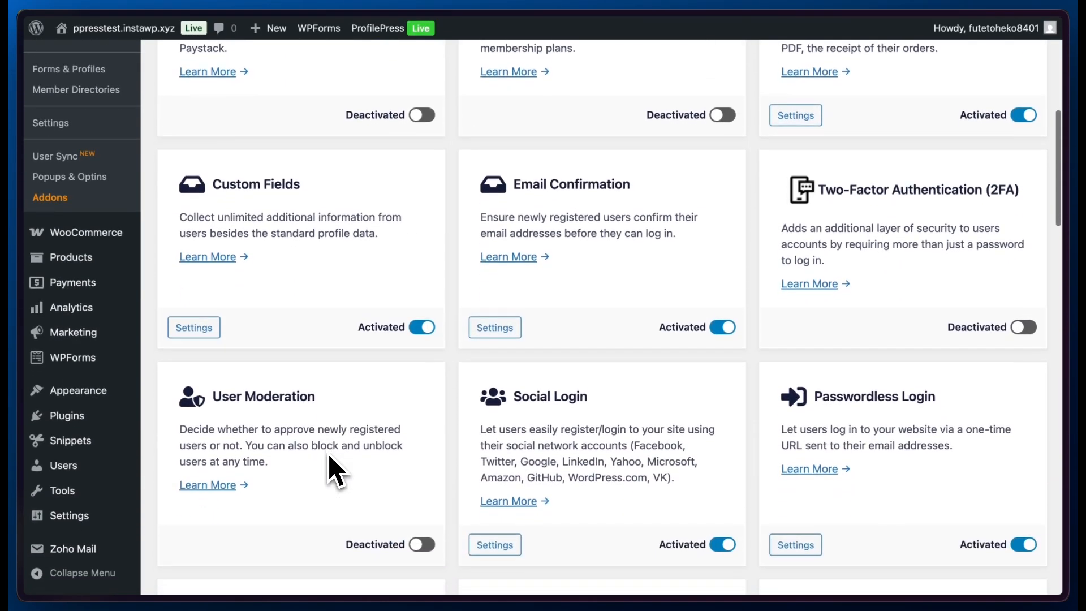
scroll(328, 456, "down", 3)
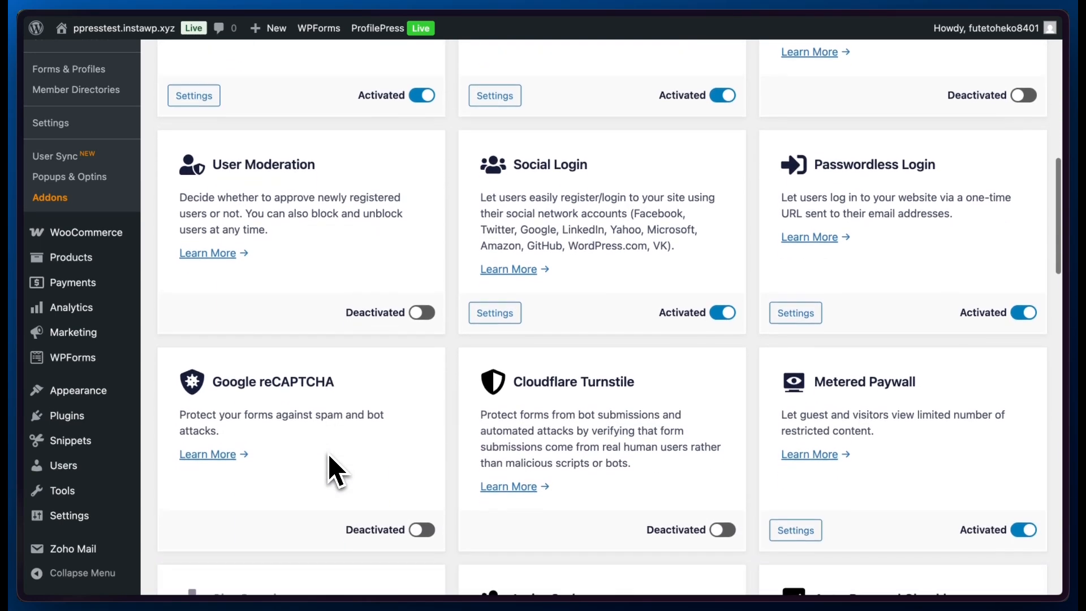
left_click(421, 527)
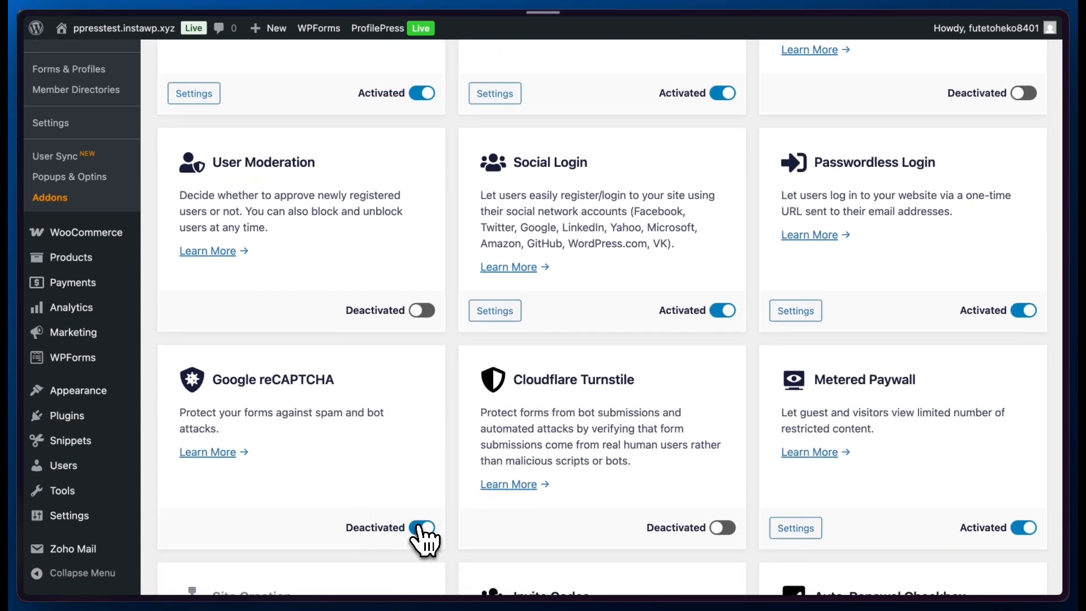
Find the Google reCAPTCHA addon in the list again and open its settings
scroll(390, 492, "down", 1)
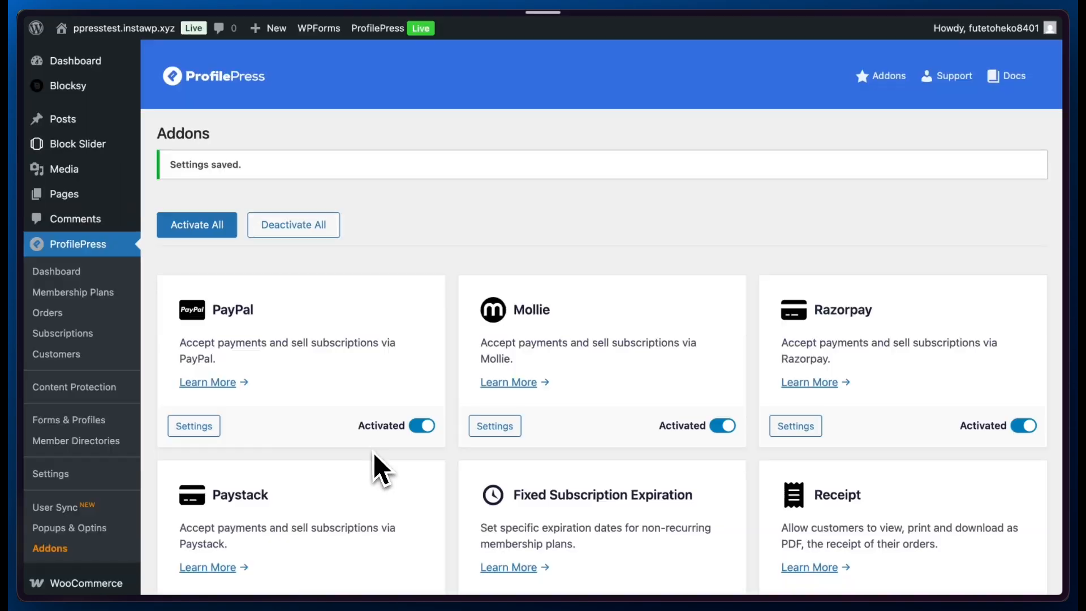
scroll(374, 475, "down", 1)
scroll(367, 478, "down", 10)
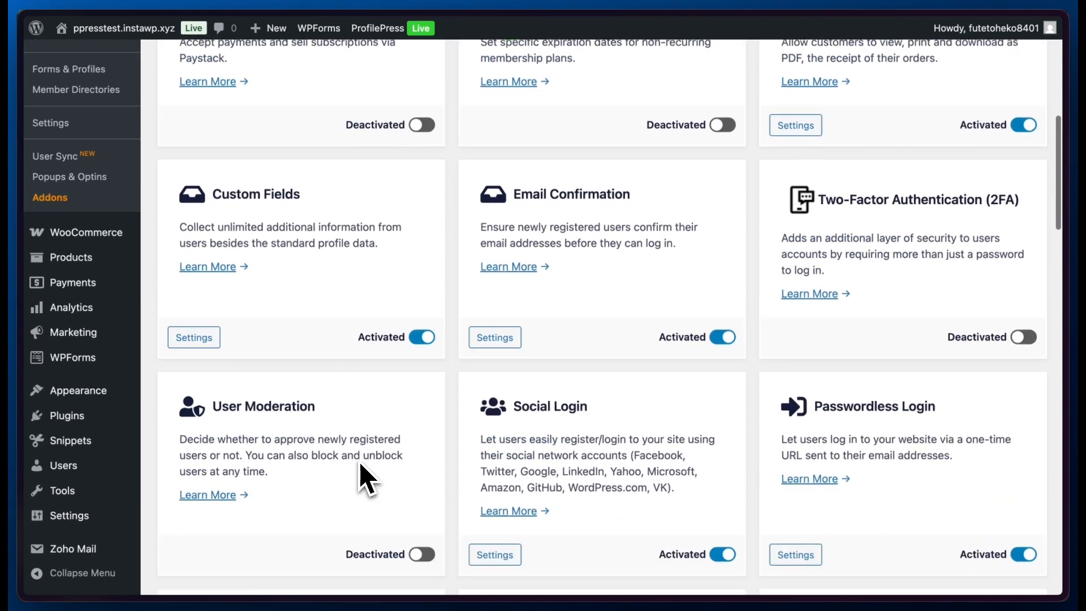
scroll(362, 478, "down", 1)
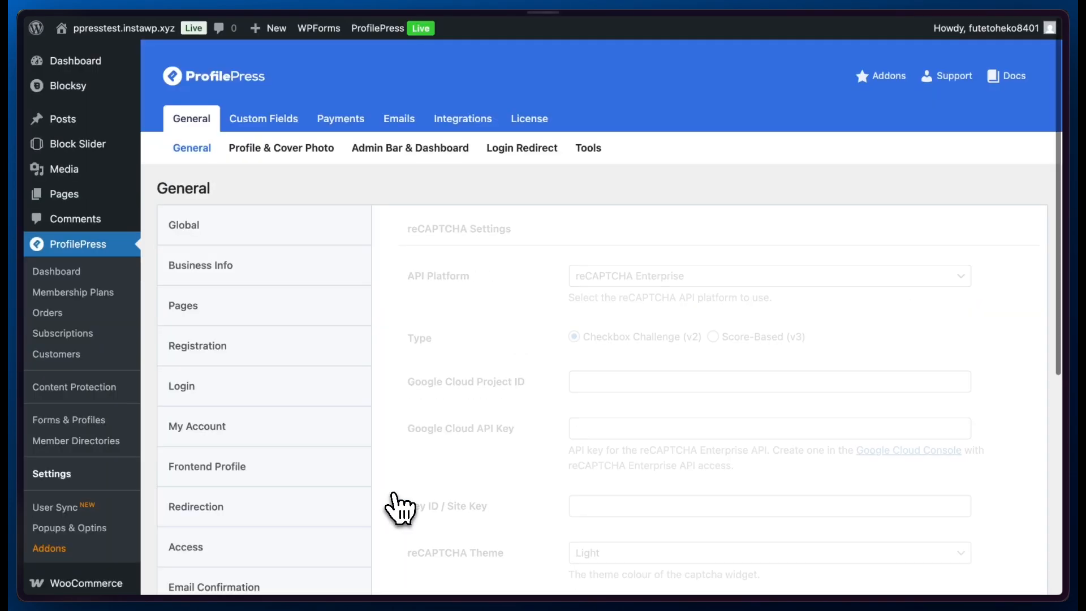
Switch the API platform to reCAPTCHA Classic and back to reCAPTCHA Enterprise to compare their fields
left_click(623, 277)
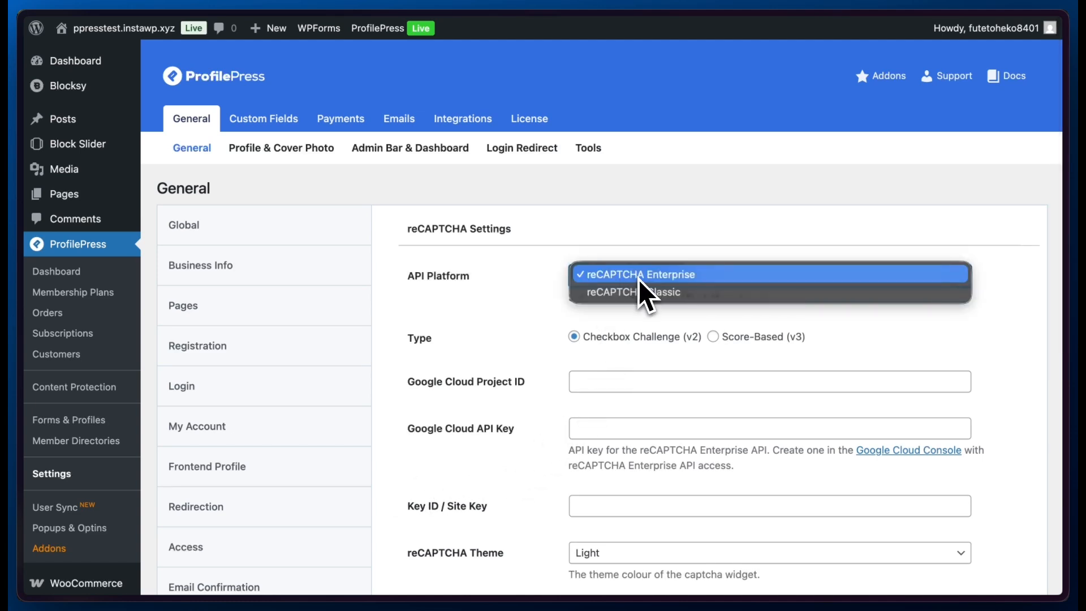
left_click(640, 297)
left_click(657, 281)
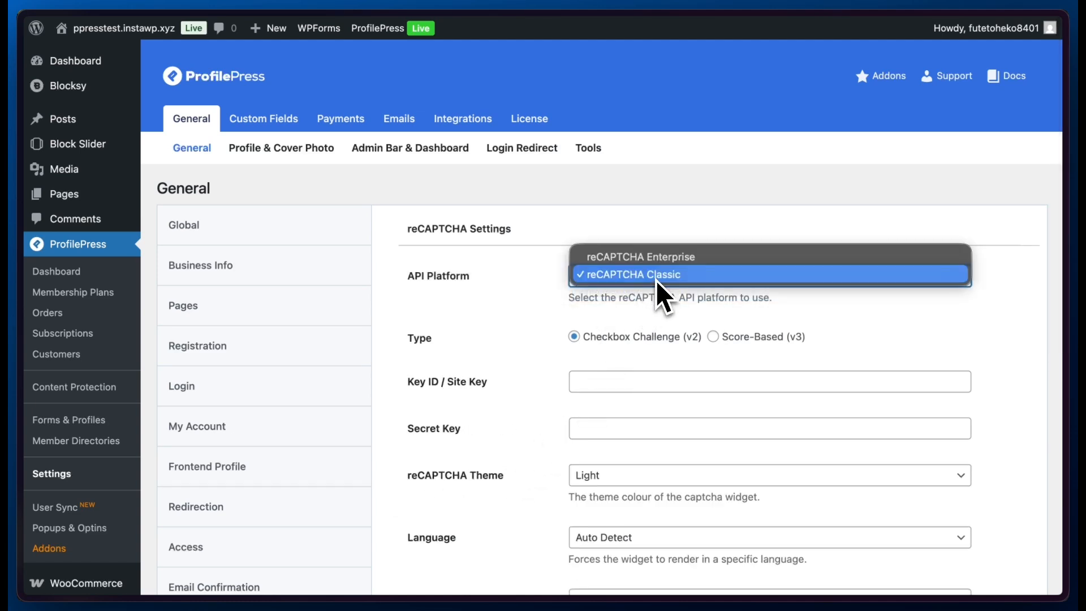
left_click(671, 261)
scroll(639, 362, "down", 2)
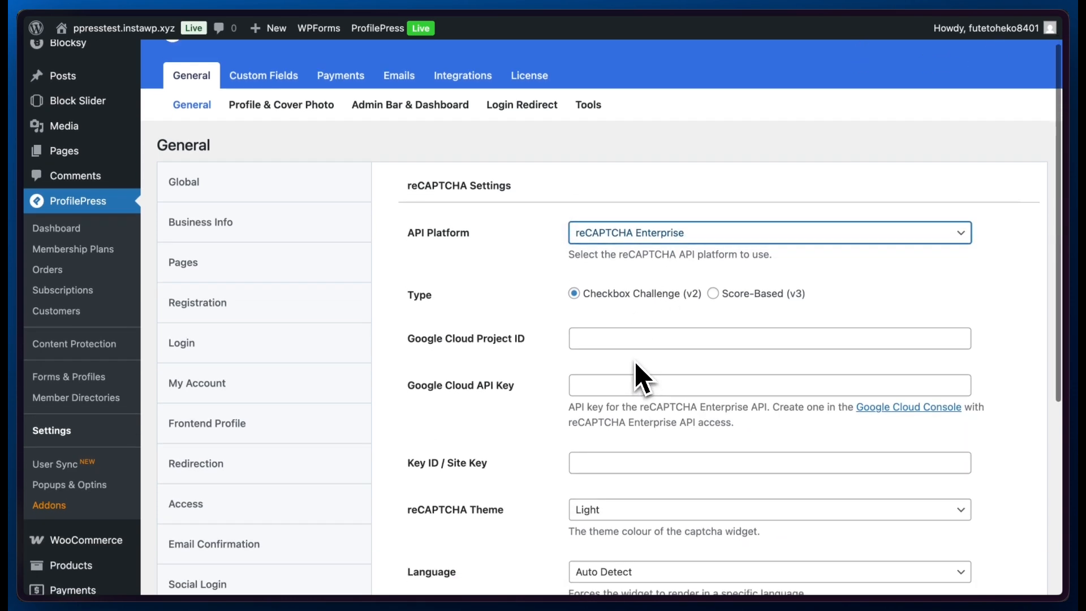
Switch to the Google Cloud console and copy the ProfilePress project's ID from the project list
mouse_move(71, 262)
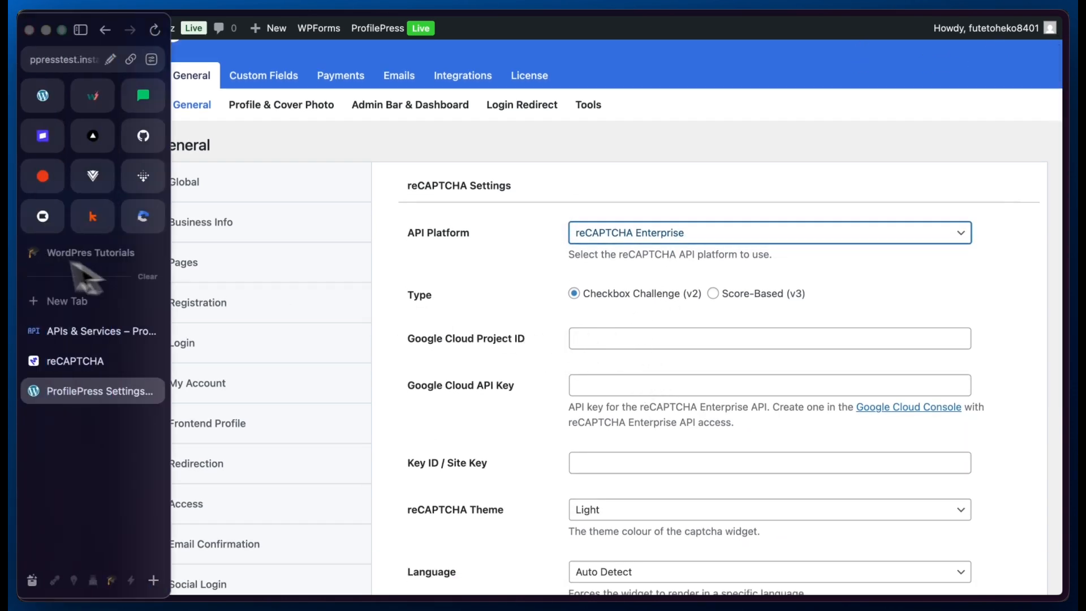
left_click(88, 331)
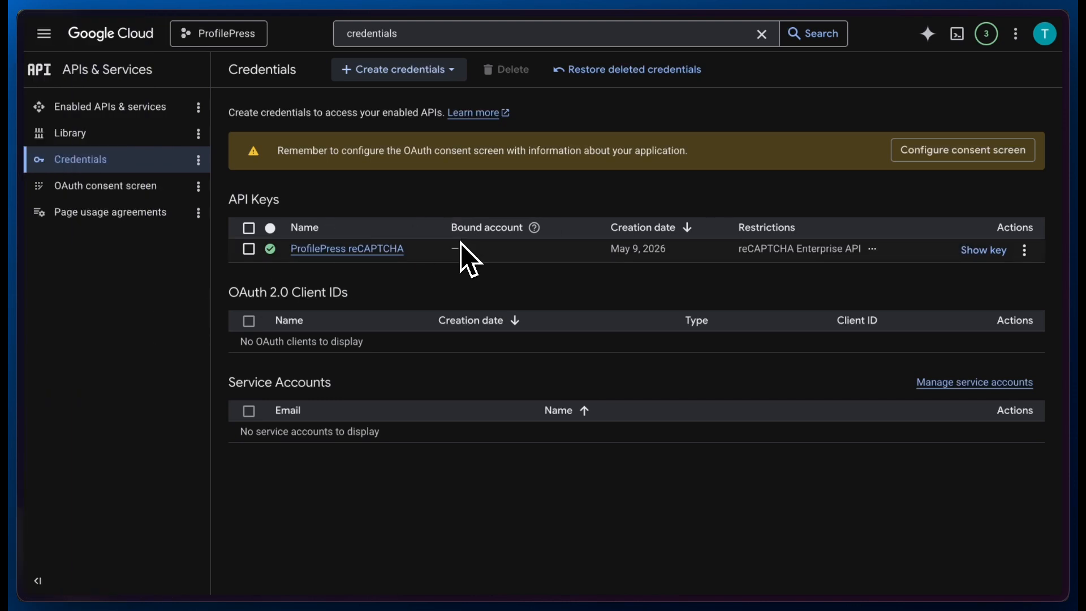
left_click(244, 35)
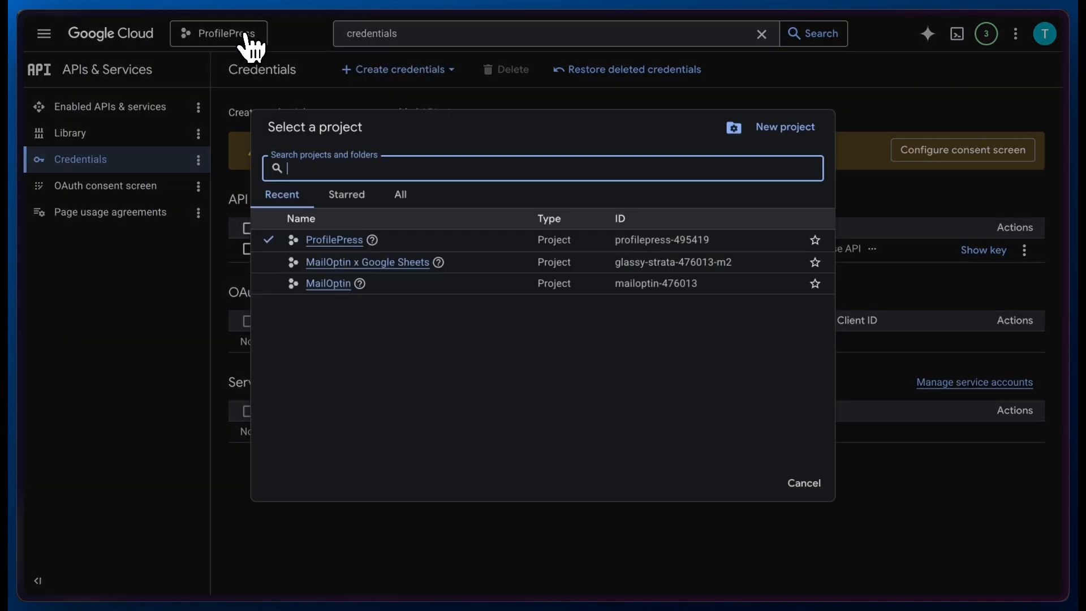
left_click_drag(714, 242, 618, 243)
key("super+c")
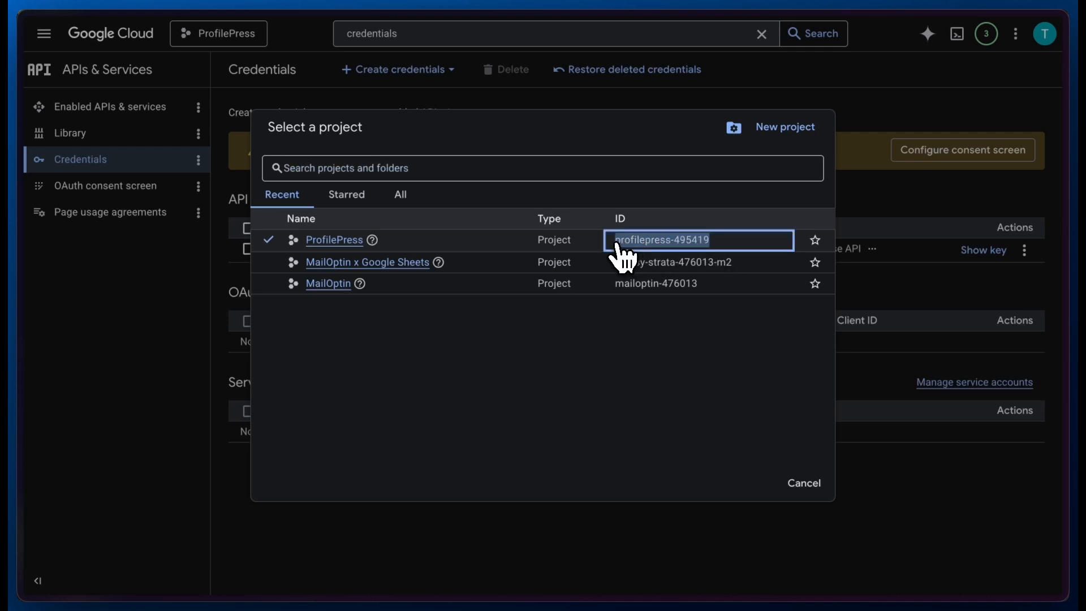
Return to the ProfilePress reCAPTCHA settings and paste the project ID as the Google Cloud Project ID
mouse_move(79, 258)
left_click(115, 389)
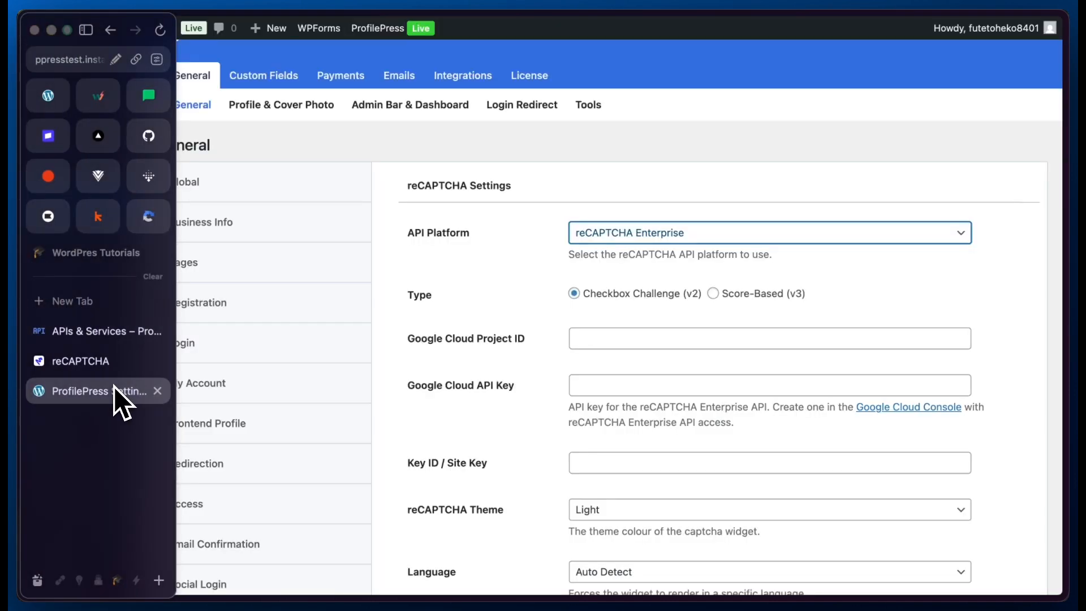
left_click(626, 339)
key("super+v")
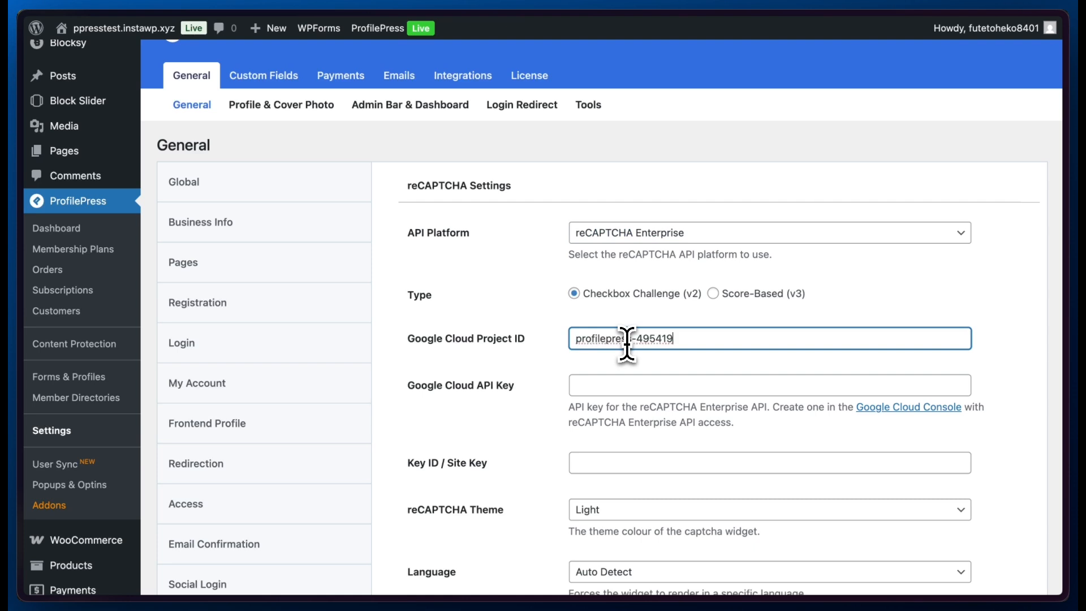
Paste the API key into the Google Cloud API Key field
left_click(663, 386)
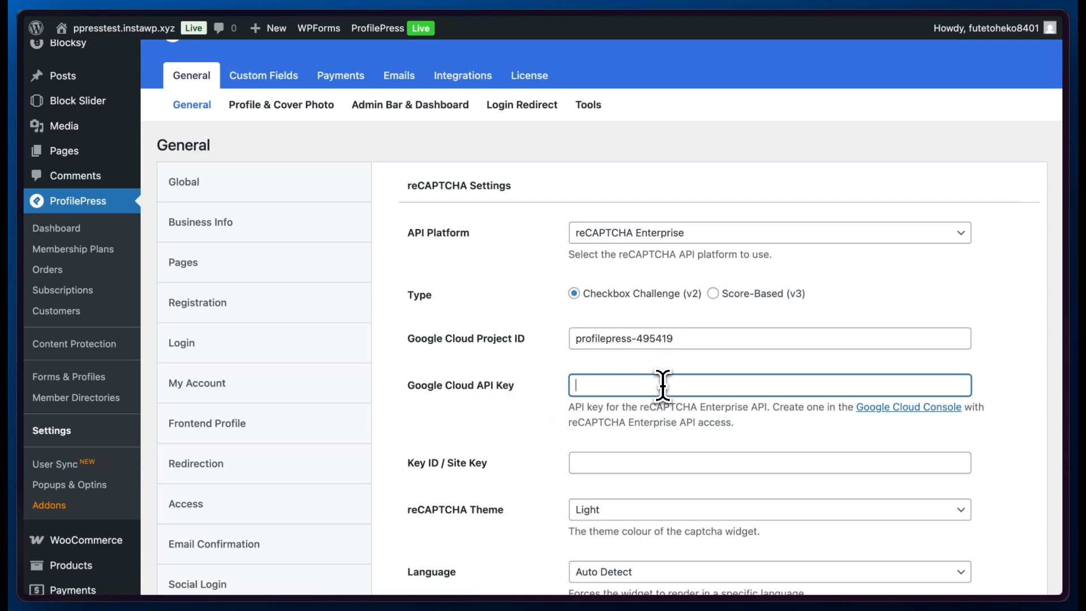
key("super+v")
scroll(676, 417, "down", 3)
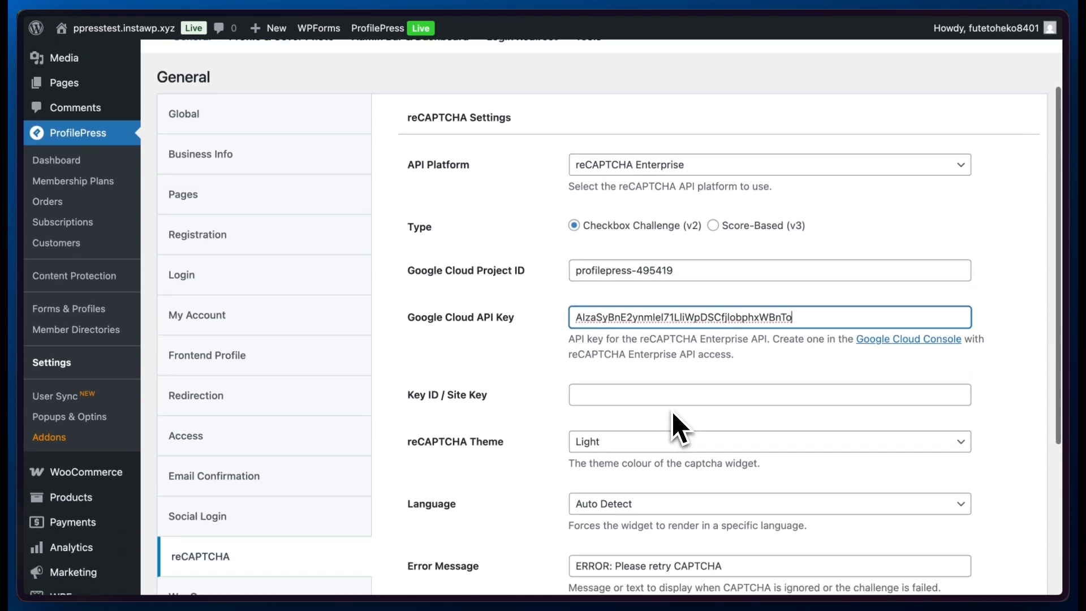
Paste the reCAPTCHA site key into the Key ID / Site Key field and save the reCAPTCHA Enterprise settings
left_click(592, 395)
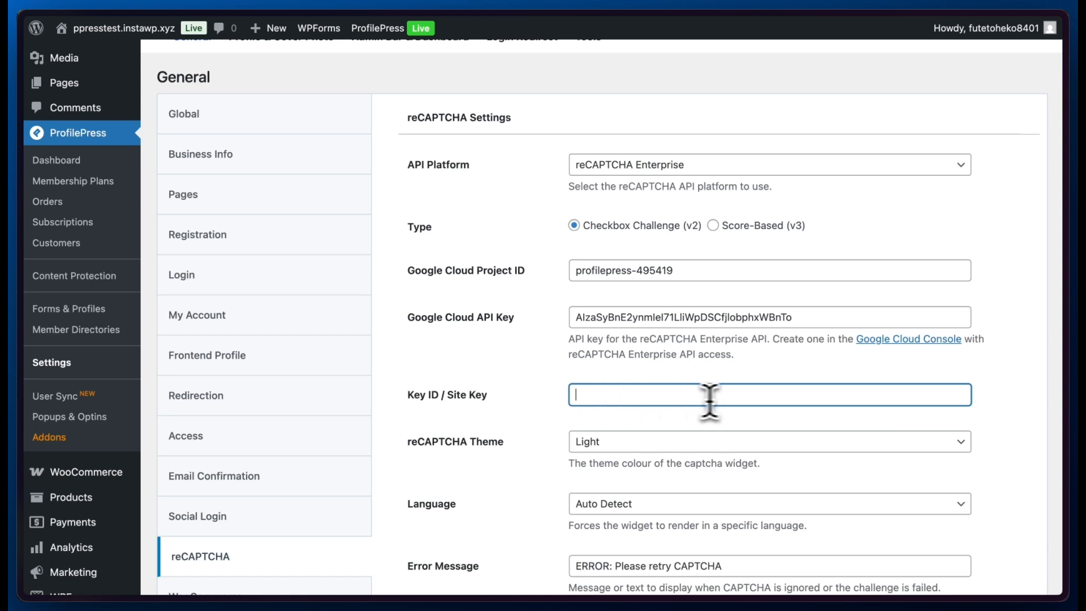
key("super+v")
left_click(679, 420)
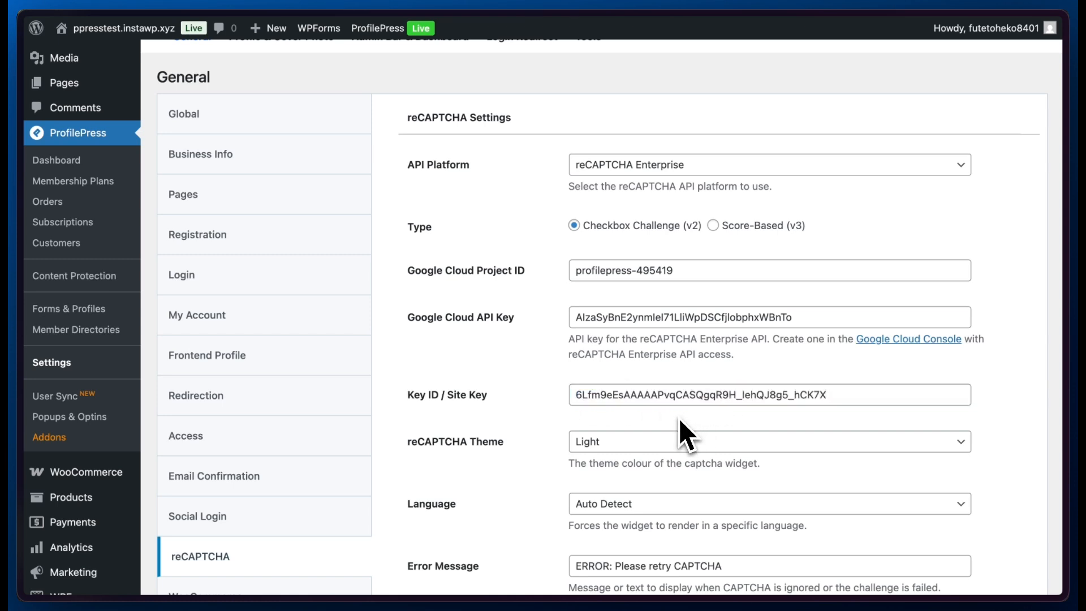
scroll(681, 423, "down", 3)
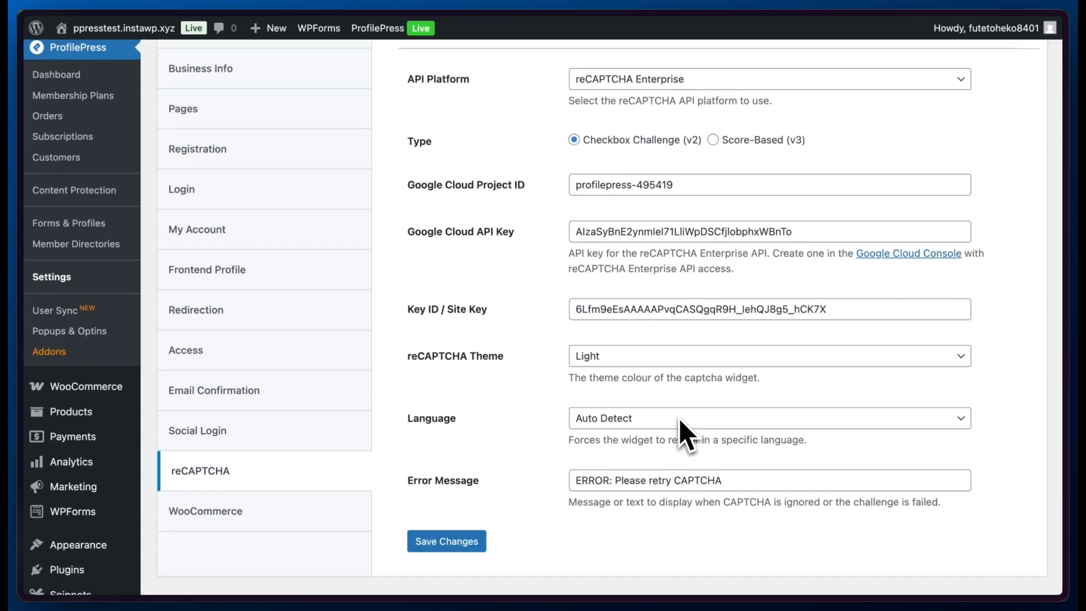
scroll(646, 419, "up", 3)
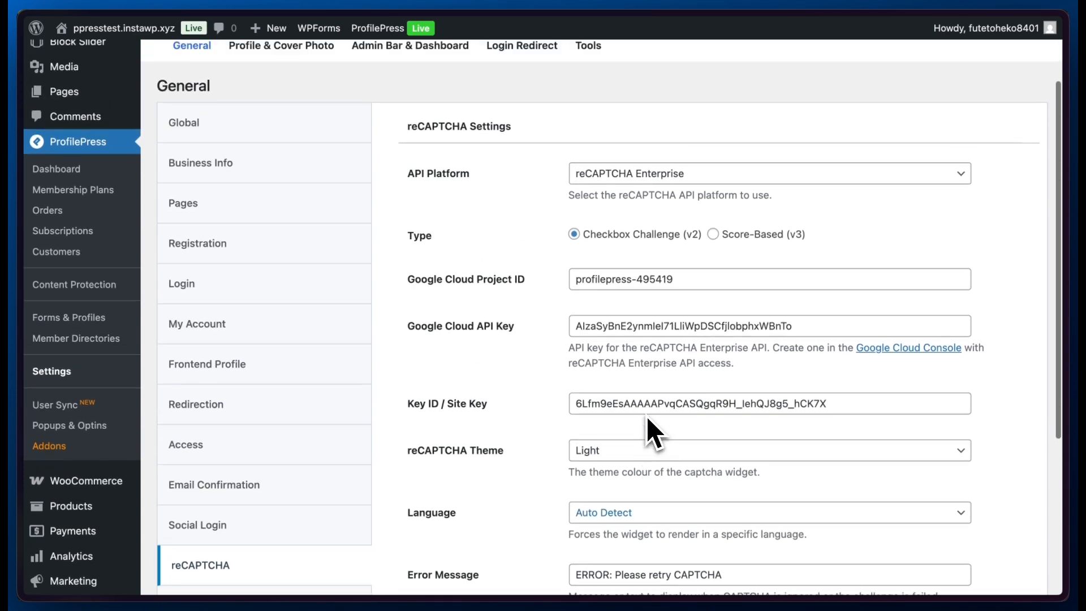
scroll(647, 418, "down", 3)
left_click(456, 559)
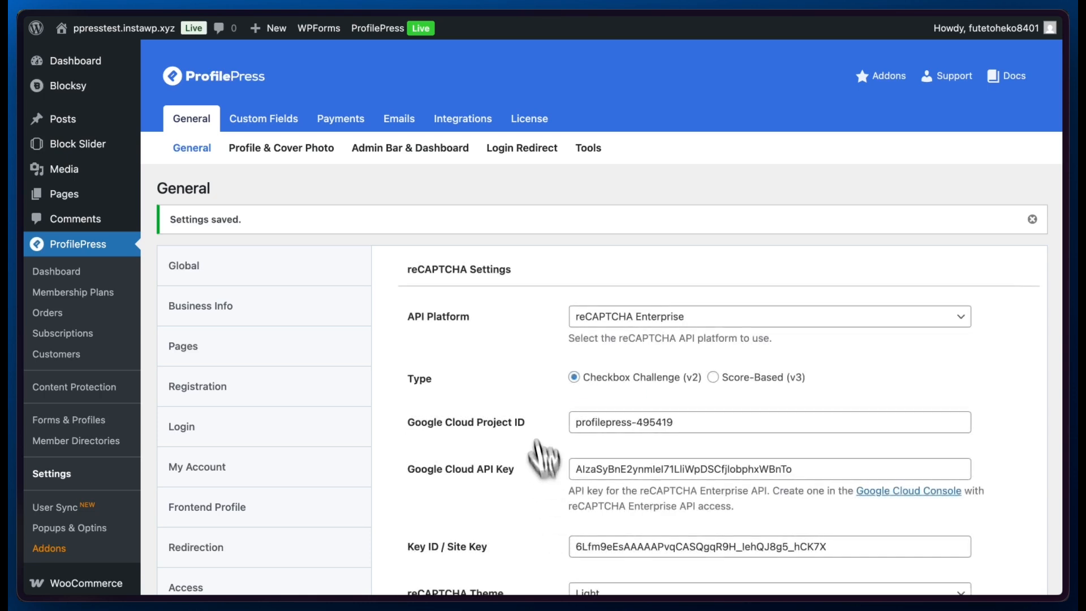
Switch the API platform to reCAPTCHA Classic
left_click(675, 318)
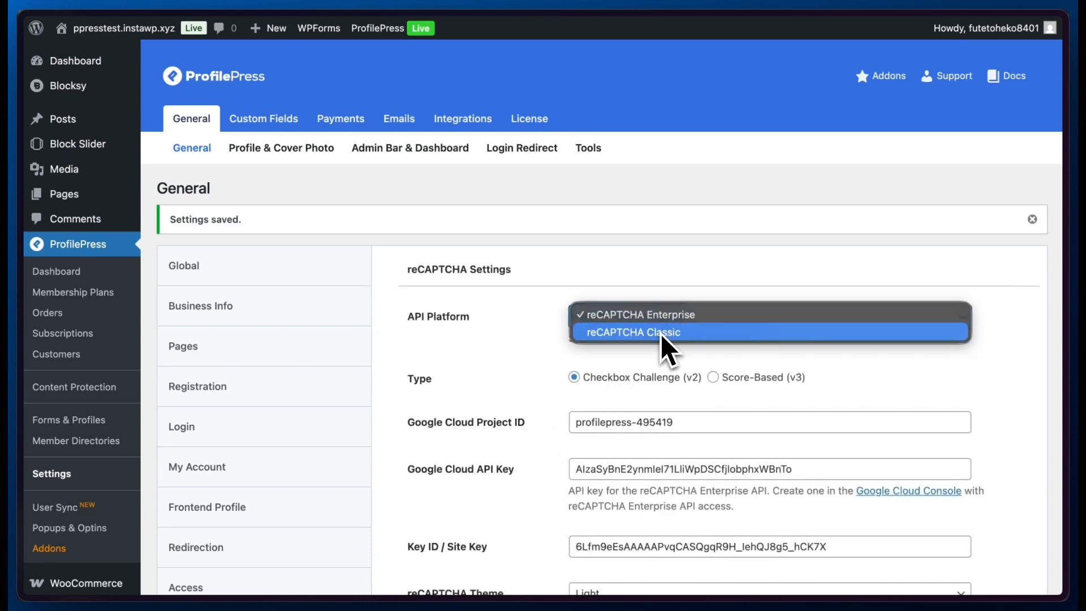
left_click(660, 333)
scroll(656, 362, "down", 1)
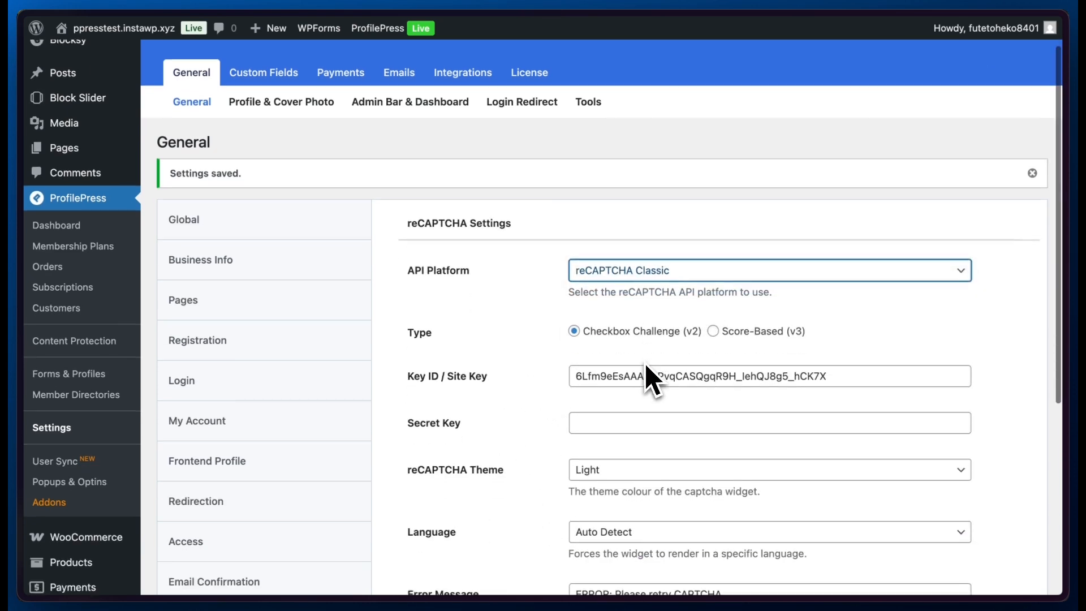
scroll(646, 368, "down", 1)
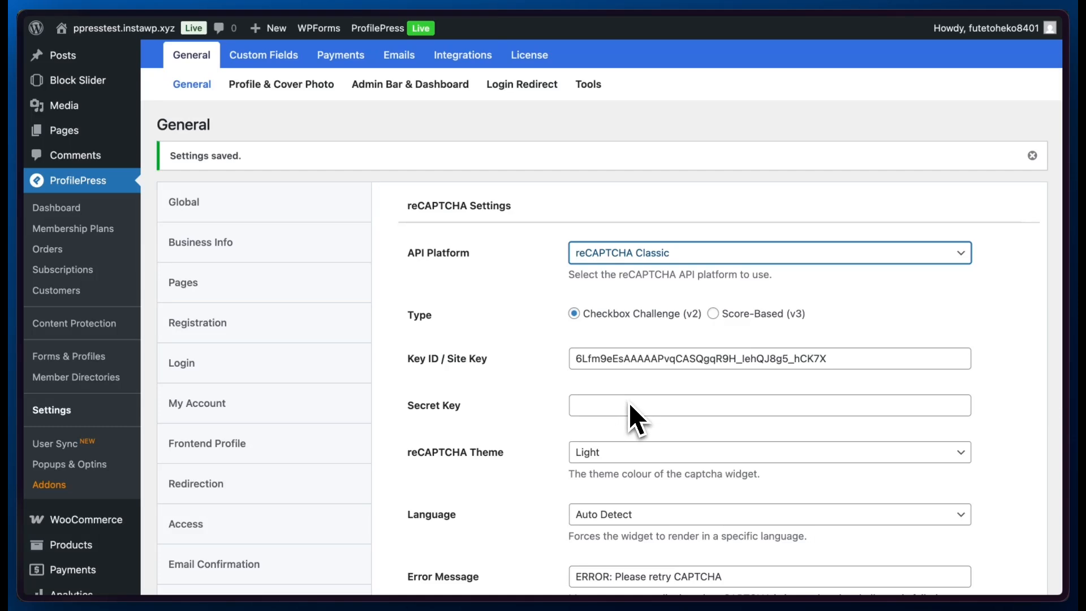
Paste the reCAPTCHA secret key into the Secret Key field and save the settings
scroll(629, 403, "down", 1)
scroll(629, 403, "down", 1)
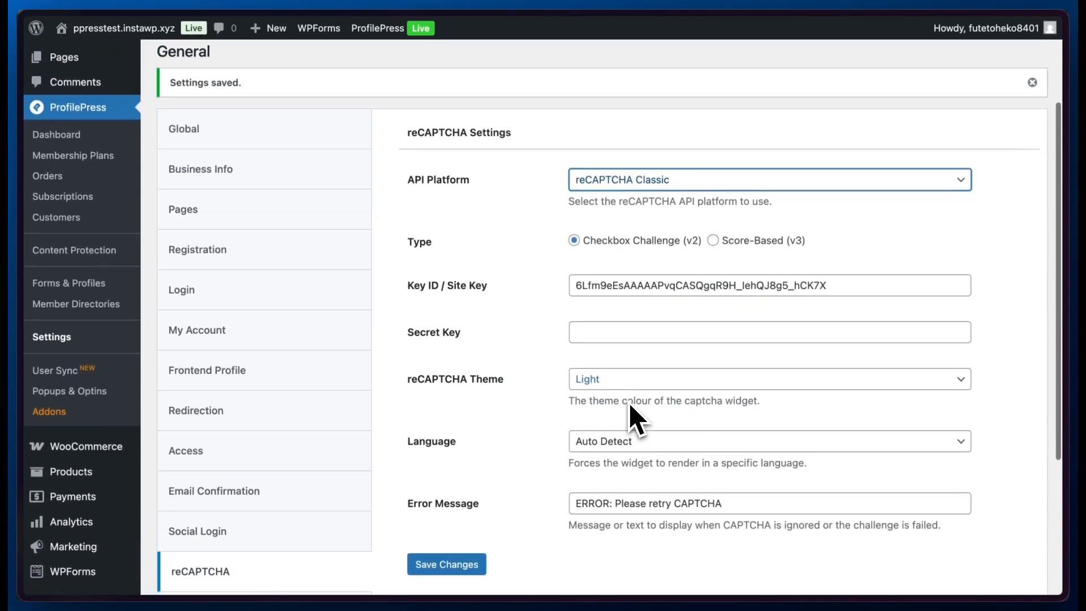
left_click(606, 338)
key("super+v")
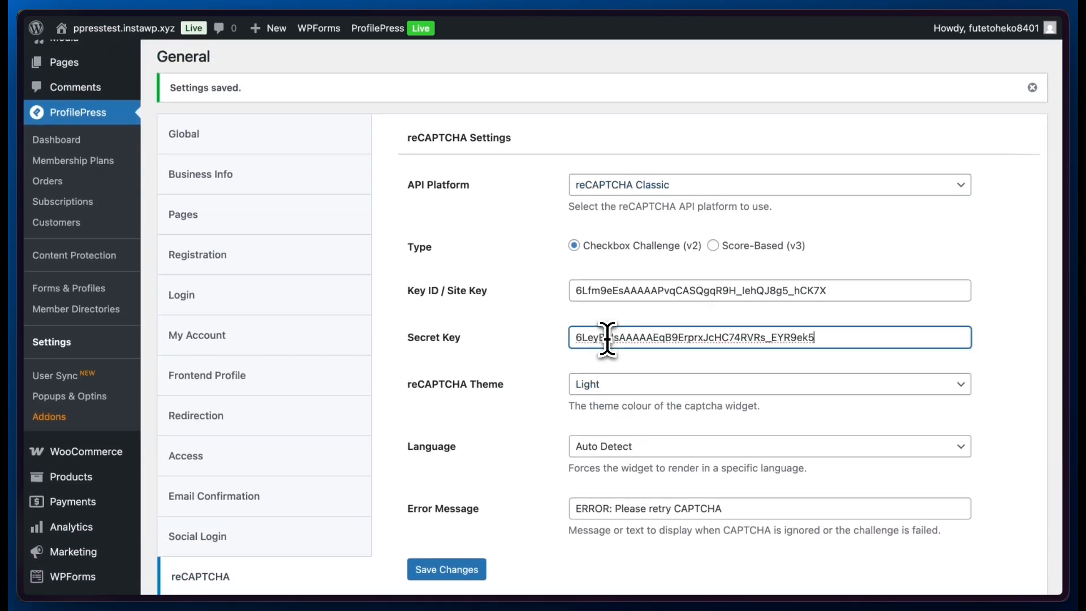
left_click(603, 357)
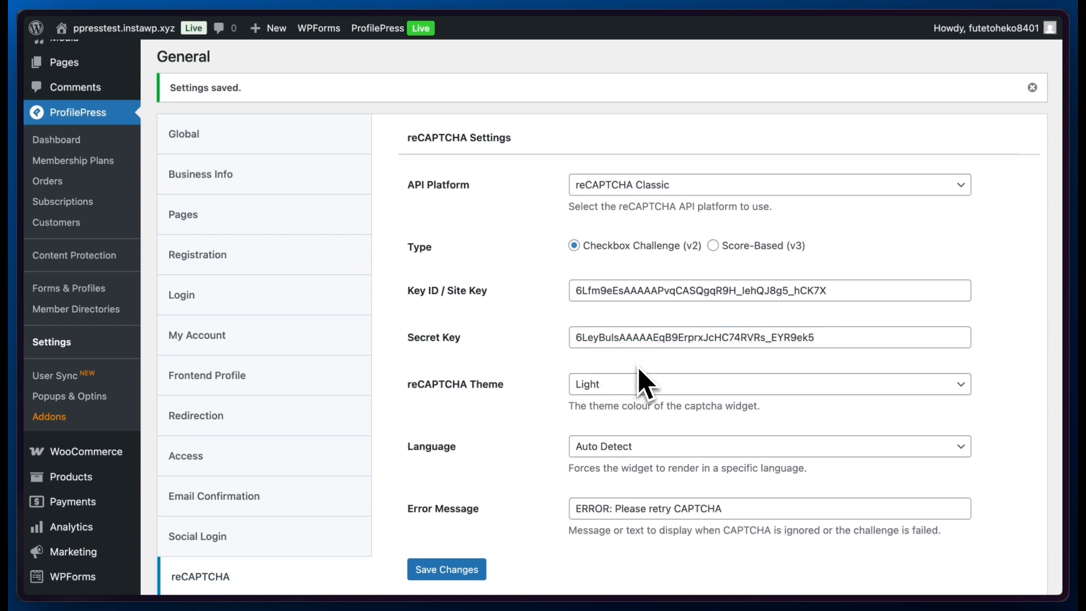
scroll(638, 373, "down", 1)
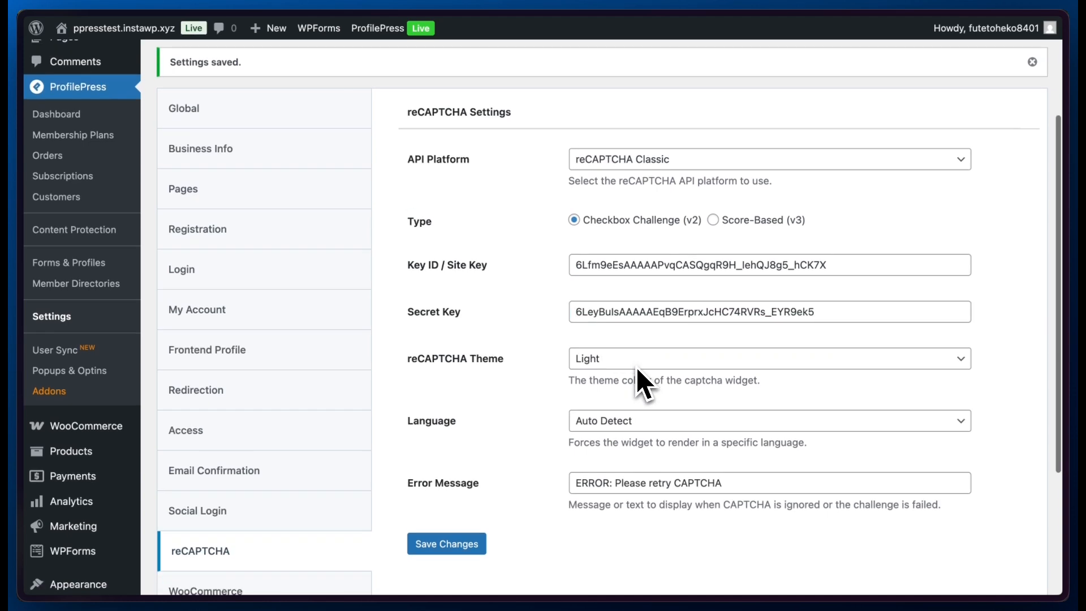
left_click(469, 544)
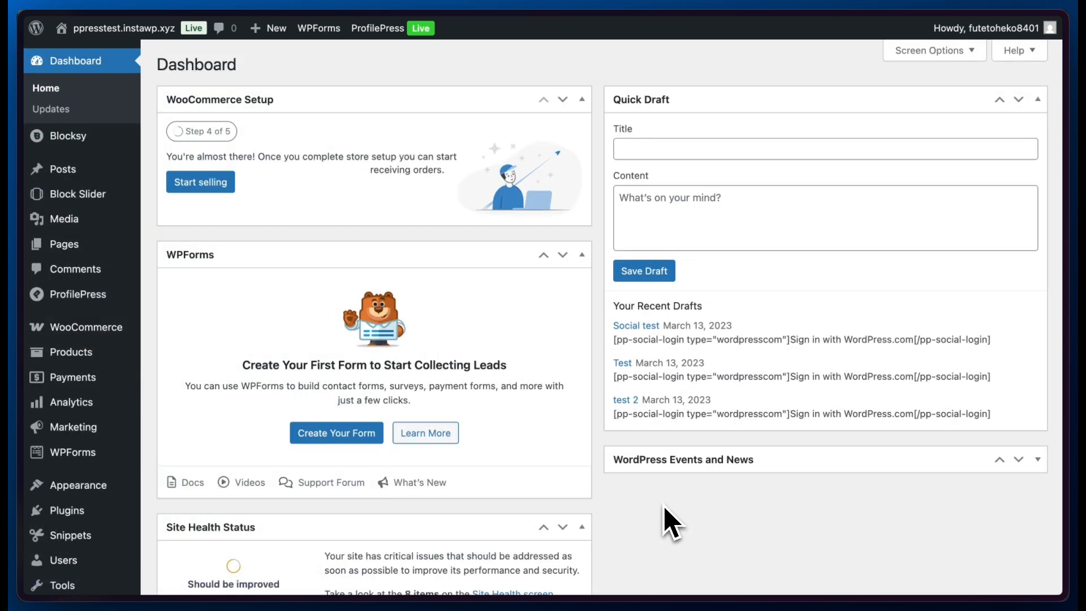
Open the form titled Login from ProfilePress Forms & Profiles and add a reCAPTCHA field below the Password field
mouse_move(97, 293)
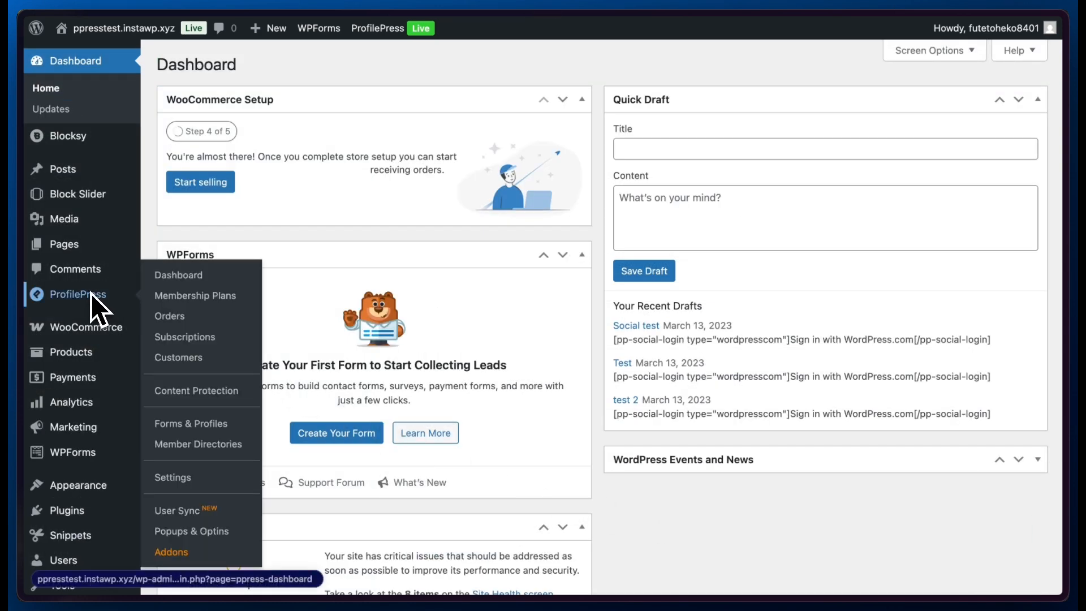
left_click(221, 433)
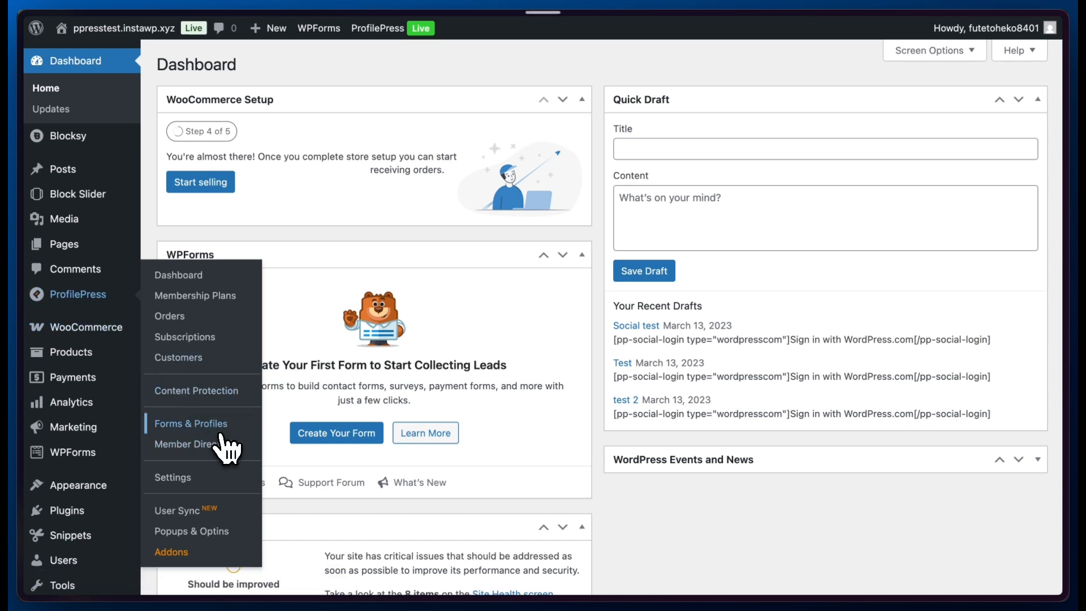
scroll(369, 438, "down", 4)
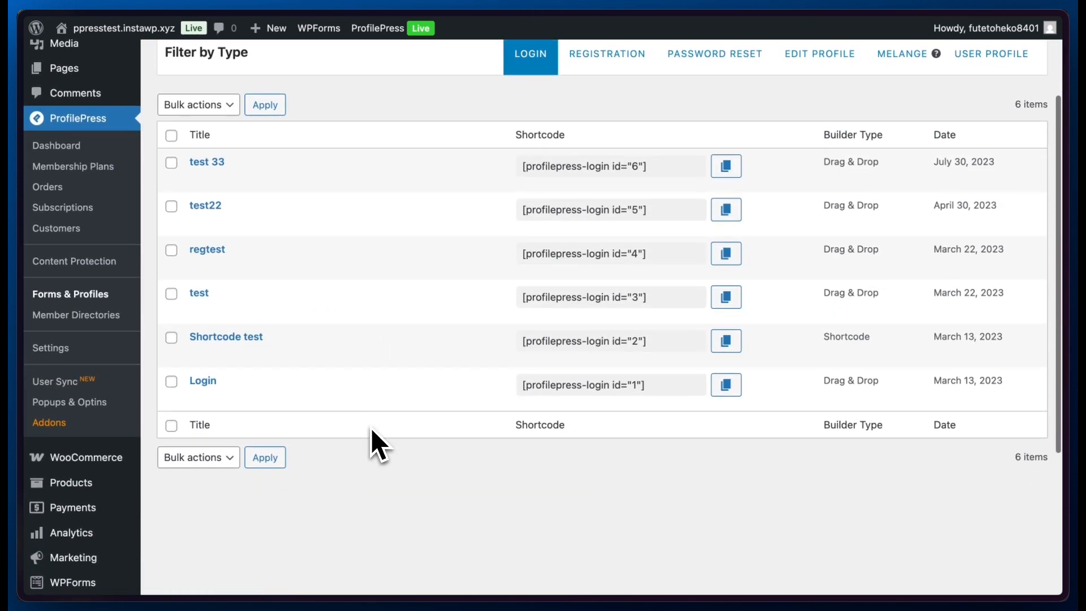
mouse_move(289, 403)
left_click(198, 399)
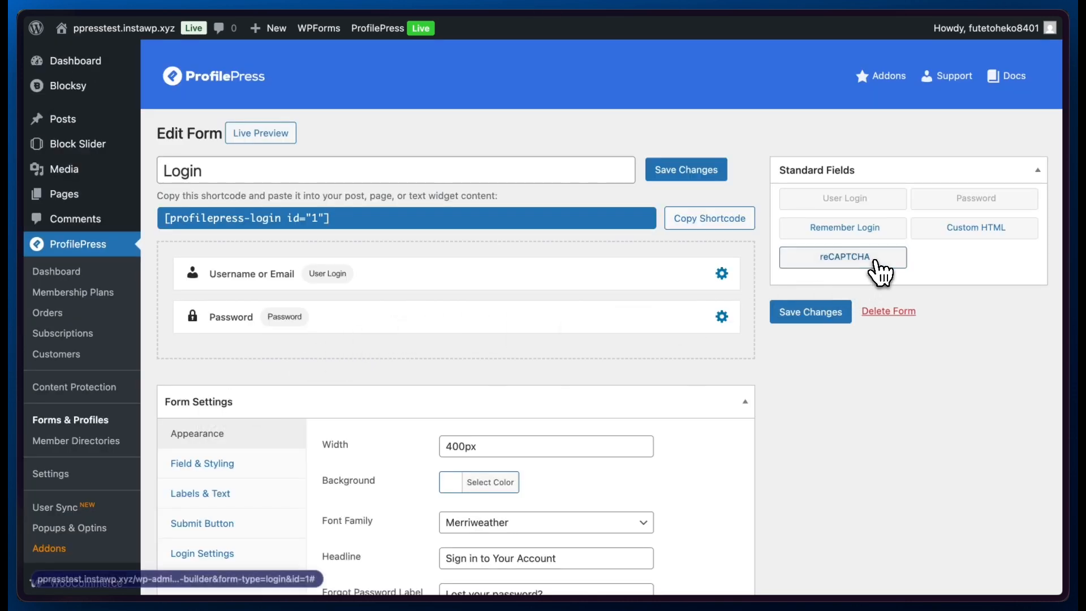
left_click_drag(876, 261, 388, 357)
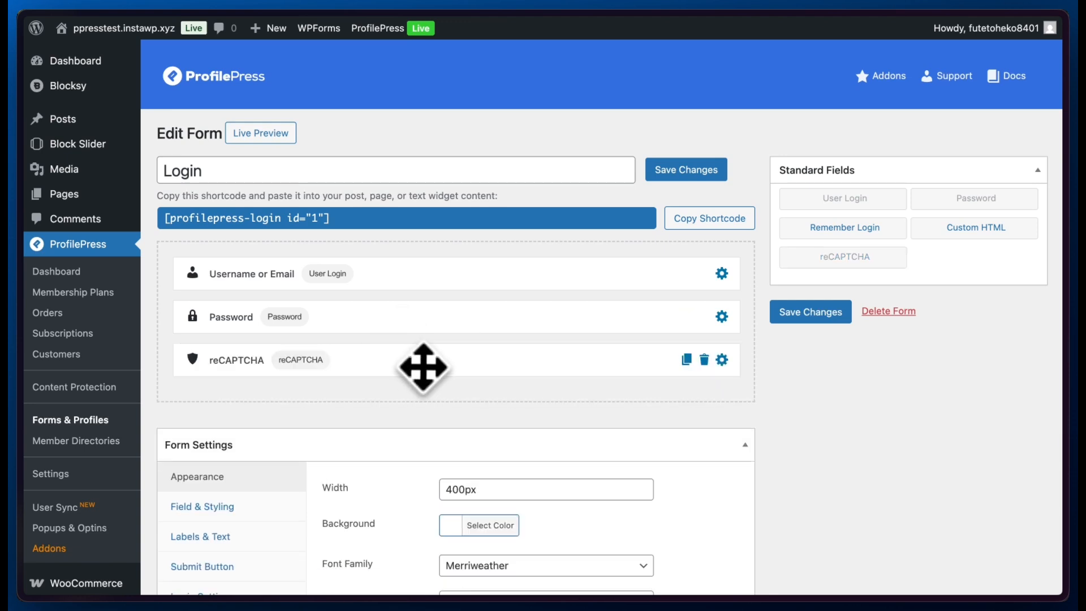
Apply the reCAPTCHA field's settings with the Light theme and Normal size, and save the Login form
left_click(721, 360)
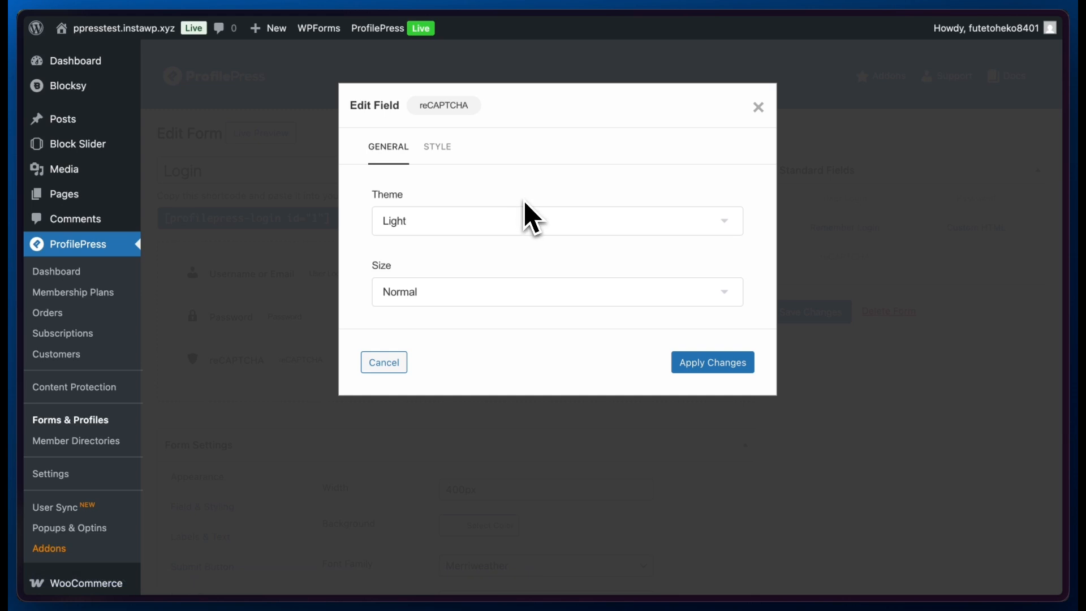
left_click(524, 221)
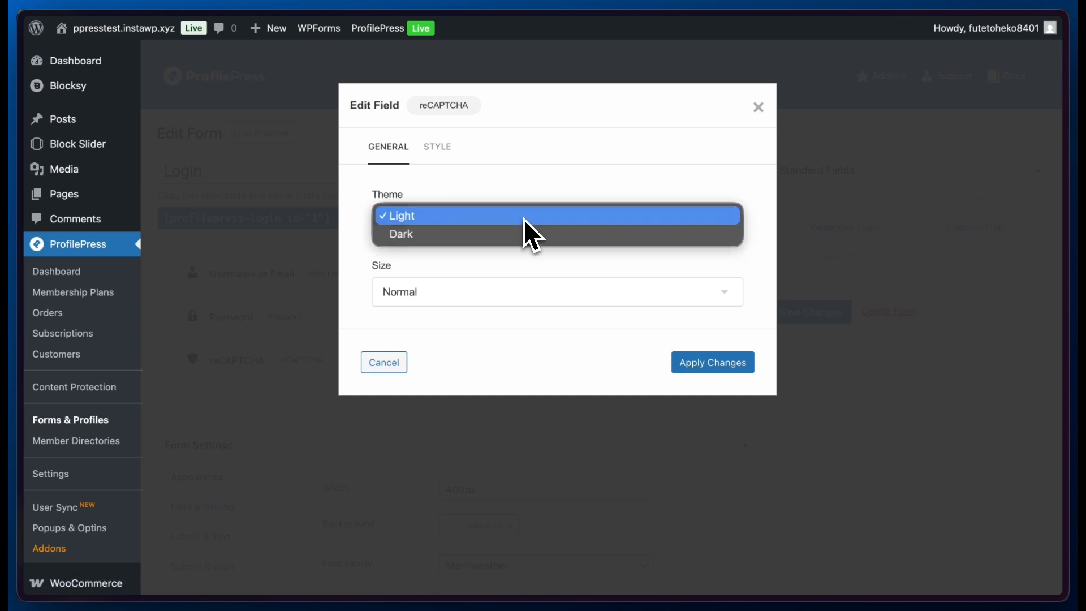
left_click(527, 263)
left_click(523, 291)
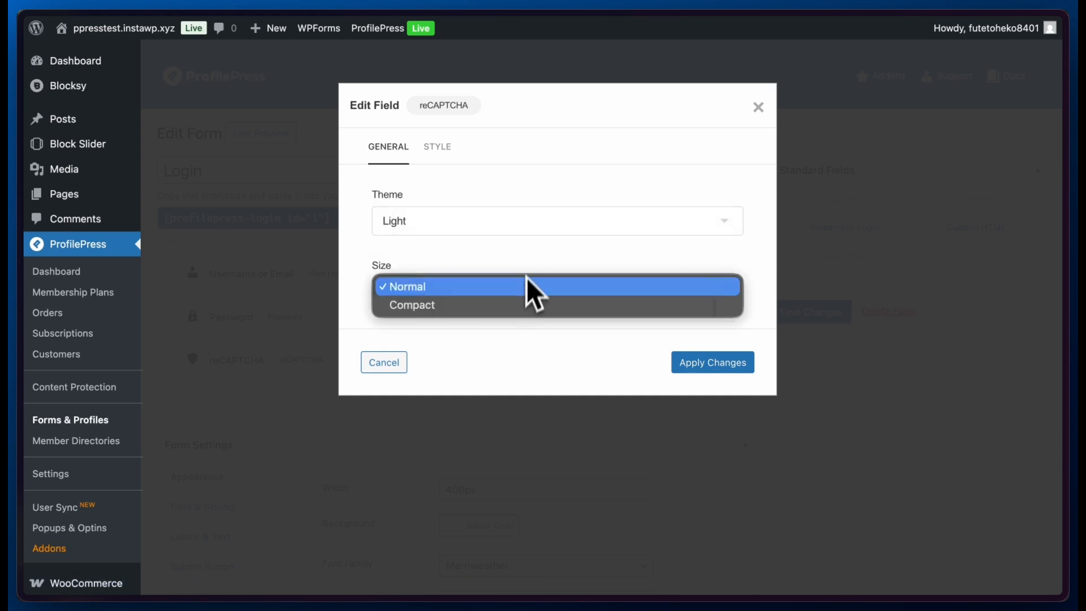
left_click(526, 286)
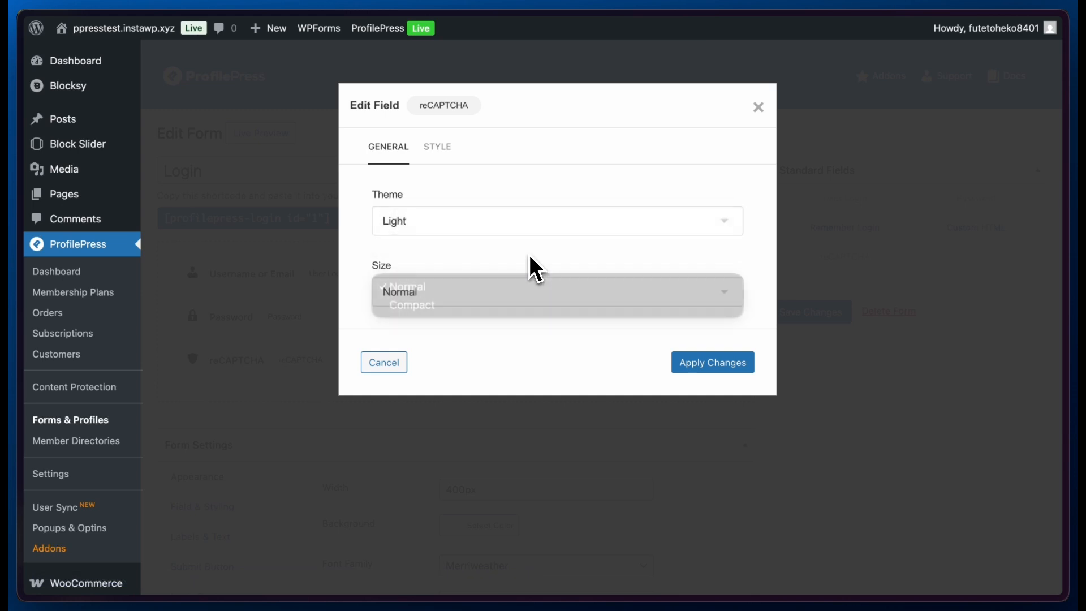
left_click(701, 369)
left_click(685, 170)
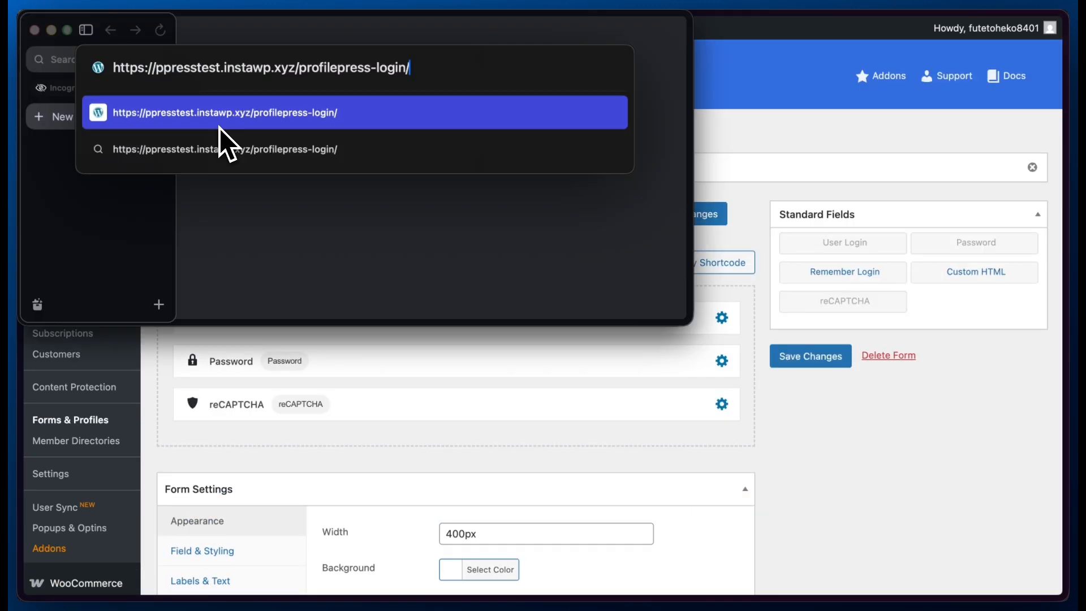
key("Return")
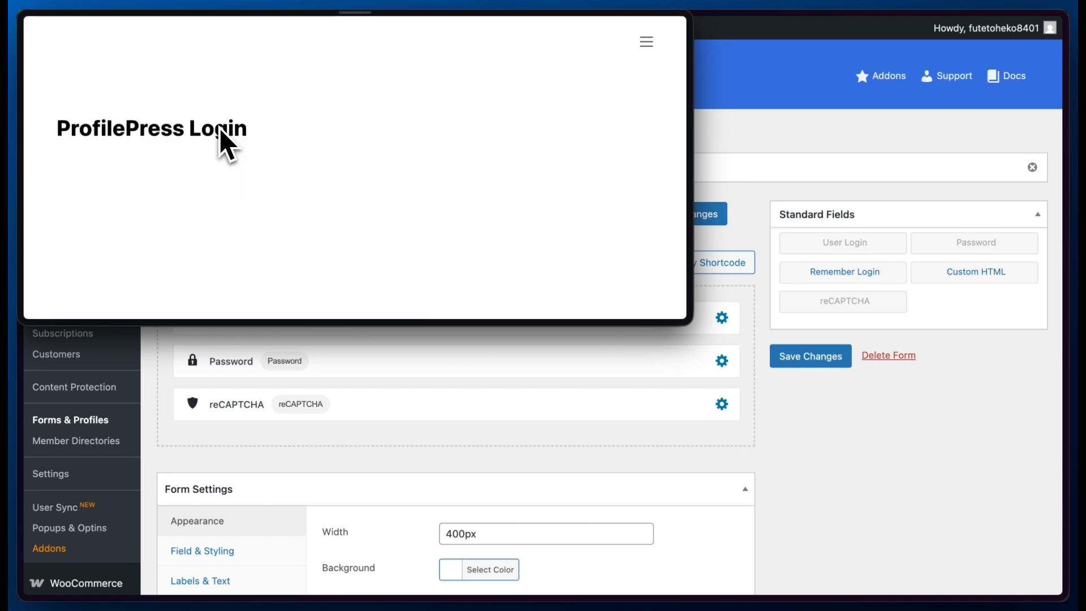
double_click(688, 323)
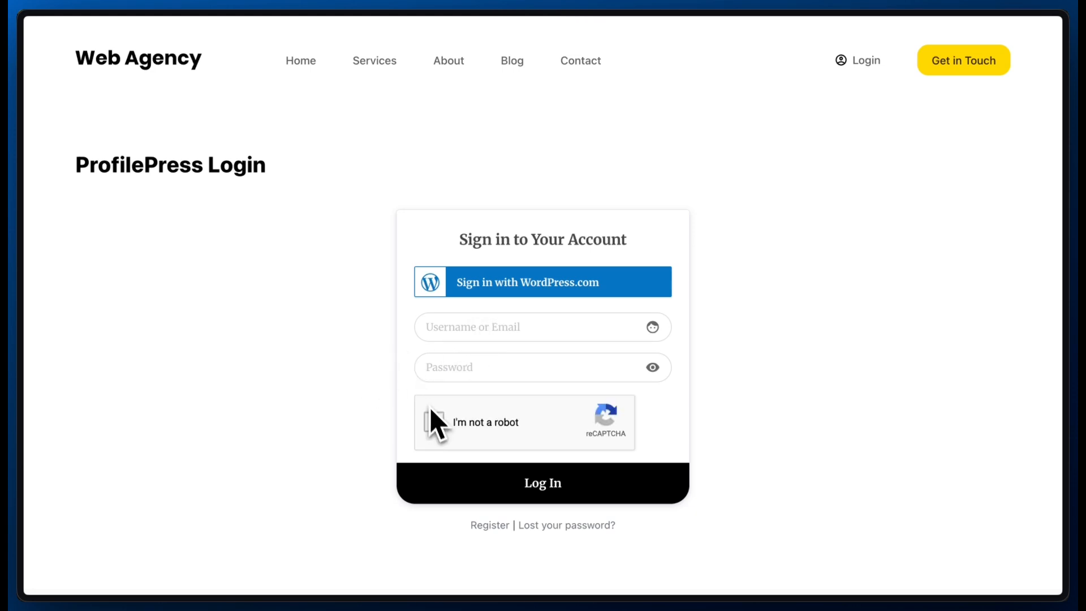
left_click(437, 426)
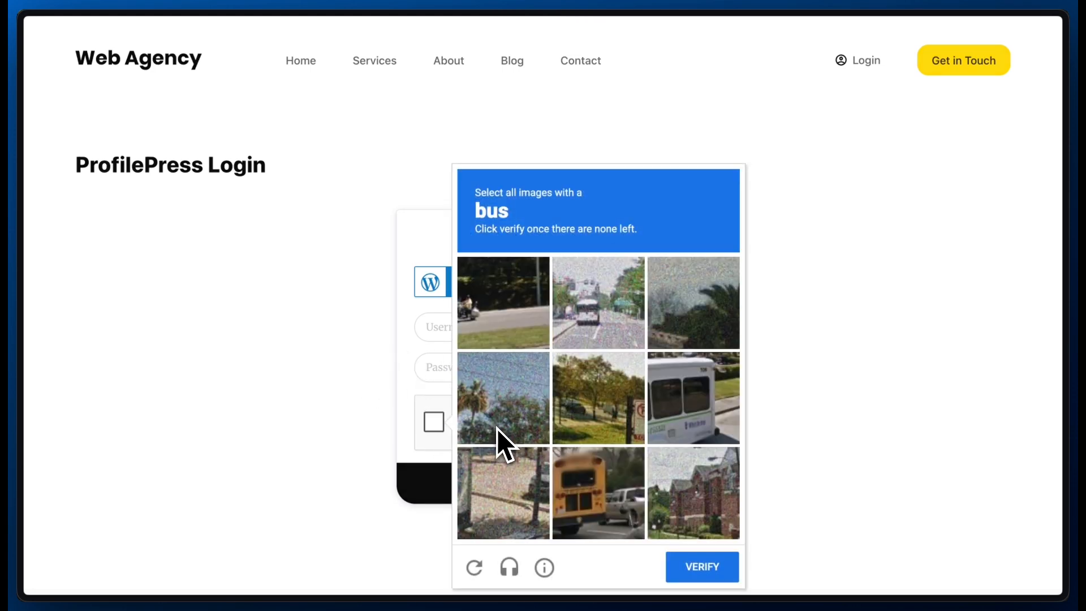
scroll(538, 430, "down", 1)
scroll(553, 433, "down", 2)
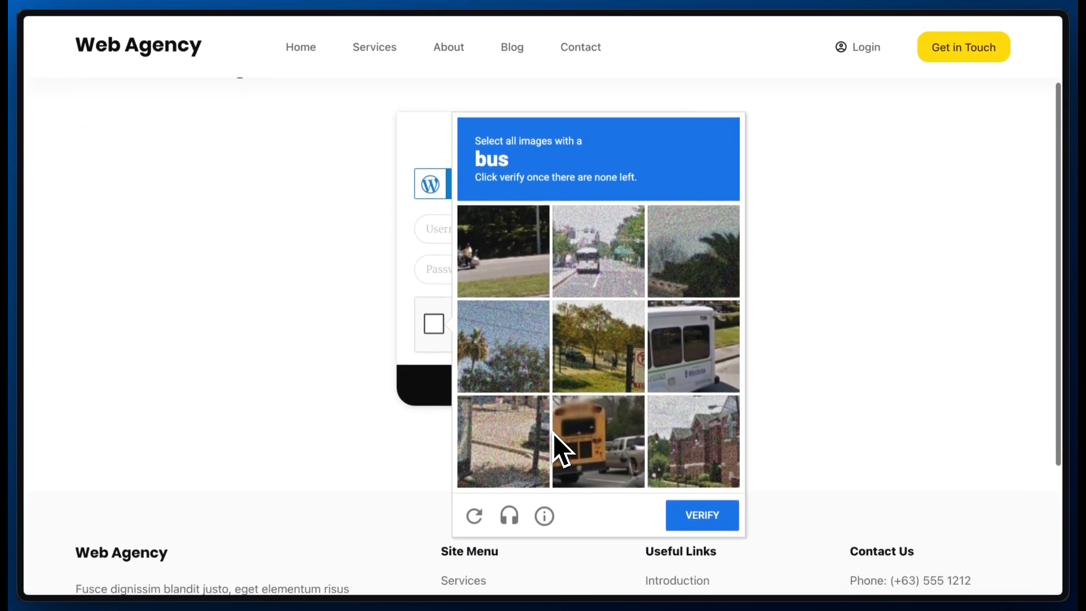
scroll(554, 433, "up", 3)
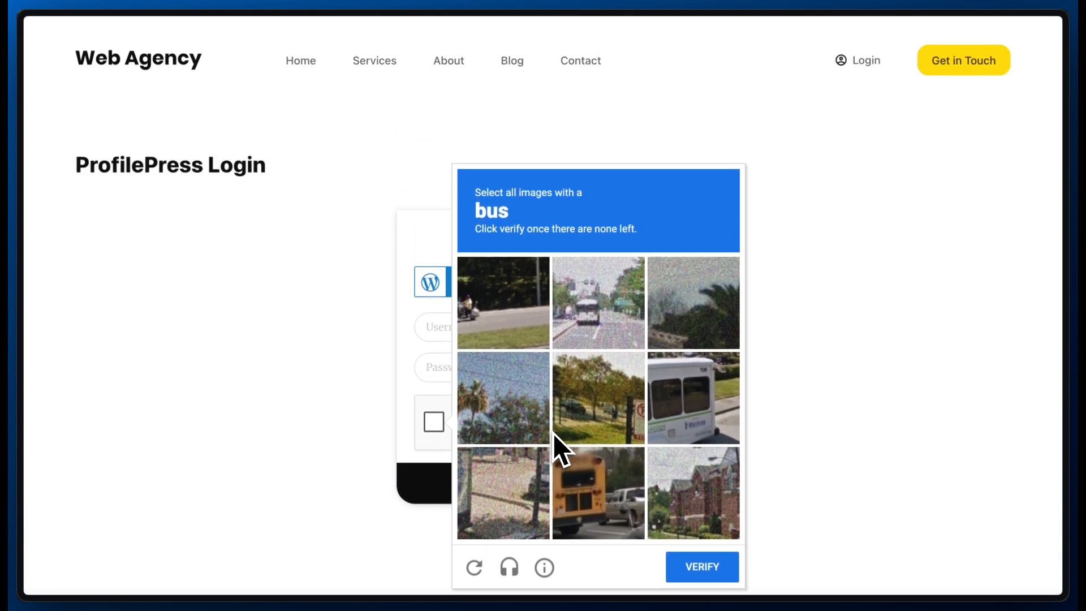